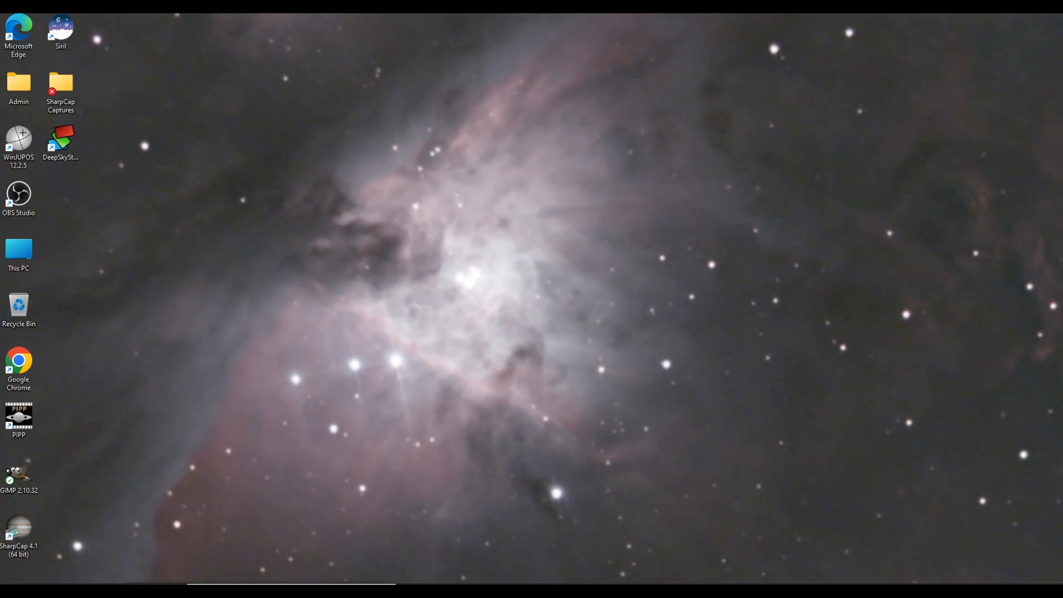
Examine the captured orion_nebula frames in the 21_43_00 folder from the first file to the last.
left_click(585, 589)
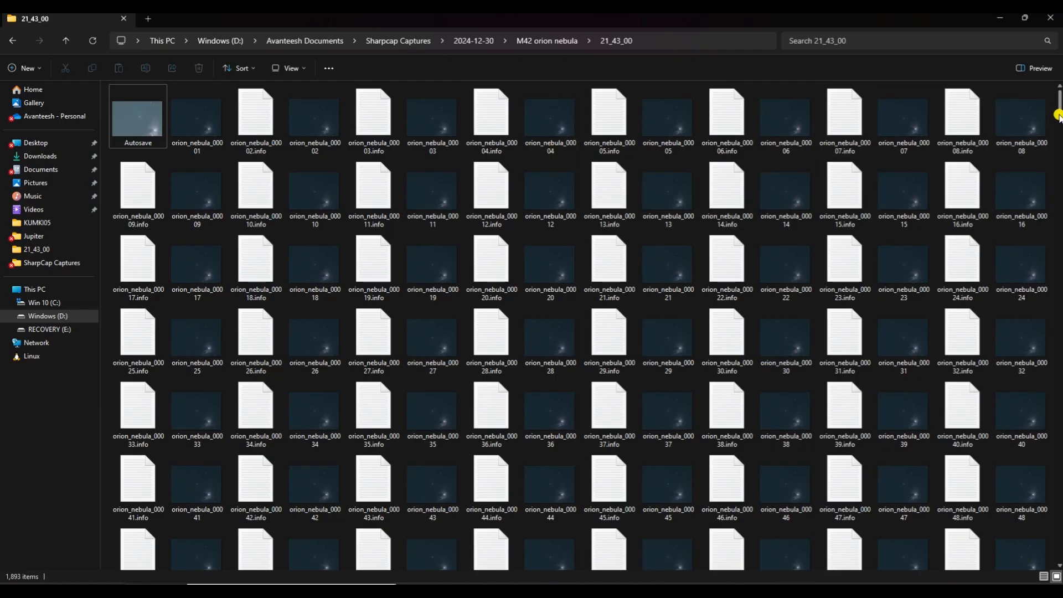
scroll(1059, 115, "down", 5)
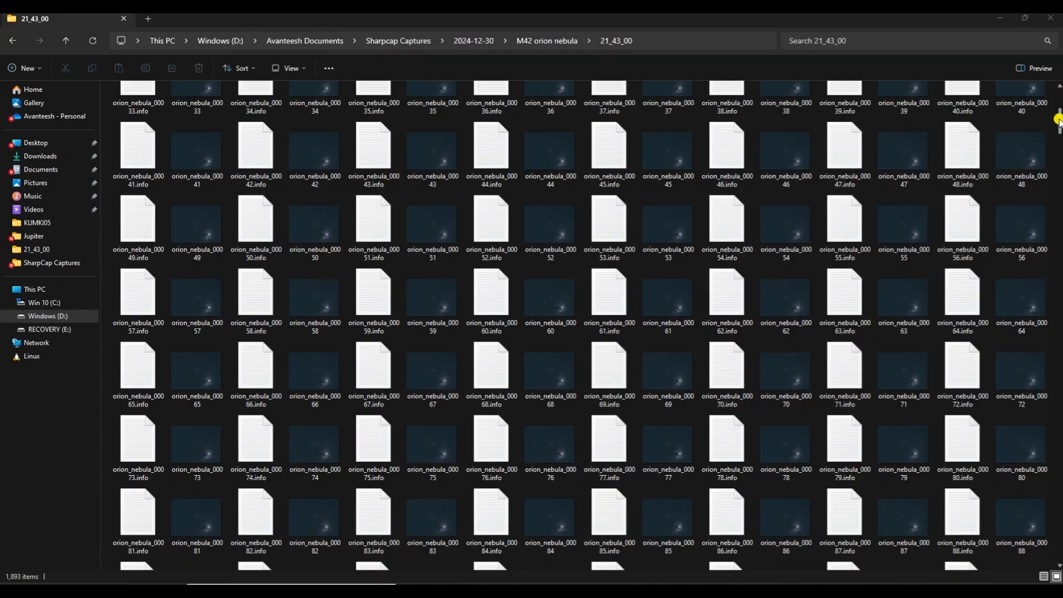
mouse_move(1058, 119)
left_mouse_down()
mouse_move(1058, 137)
mouse_move(1058, 105)
left_mouse_up()
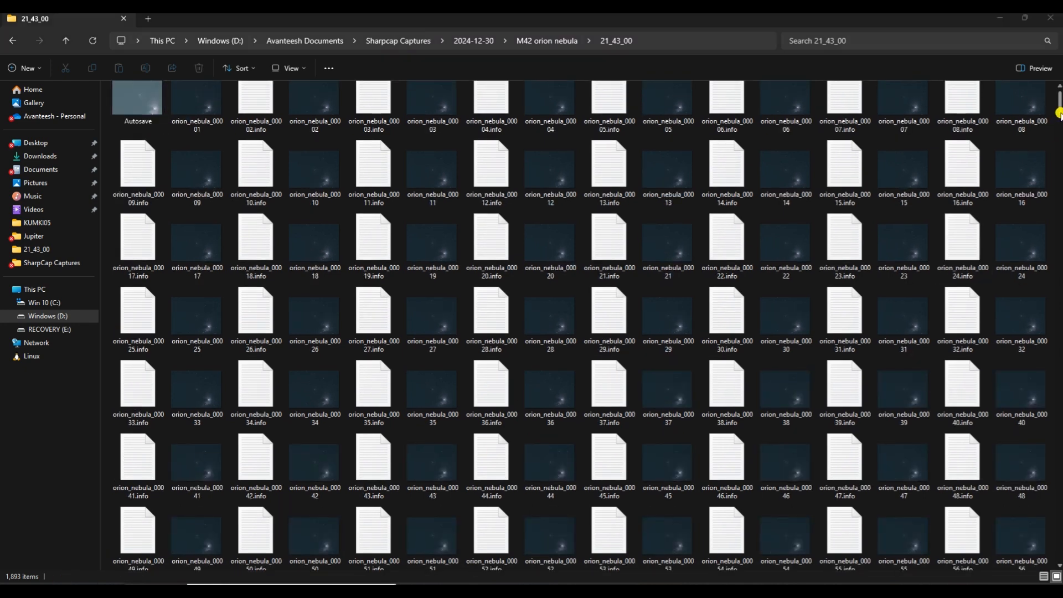
left_click_drag(1058, 113, 1059, 559)
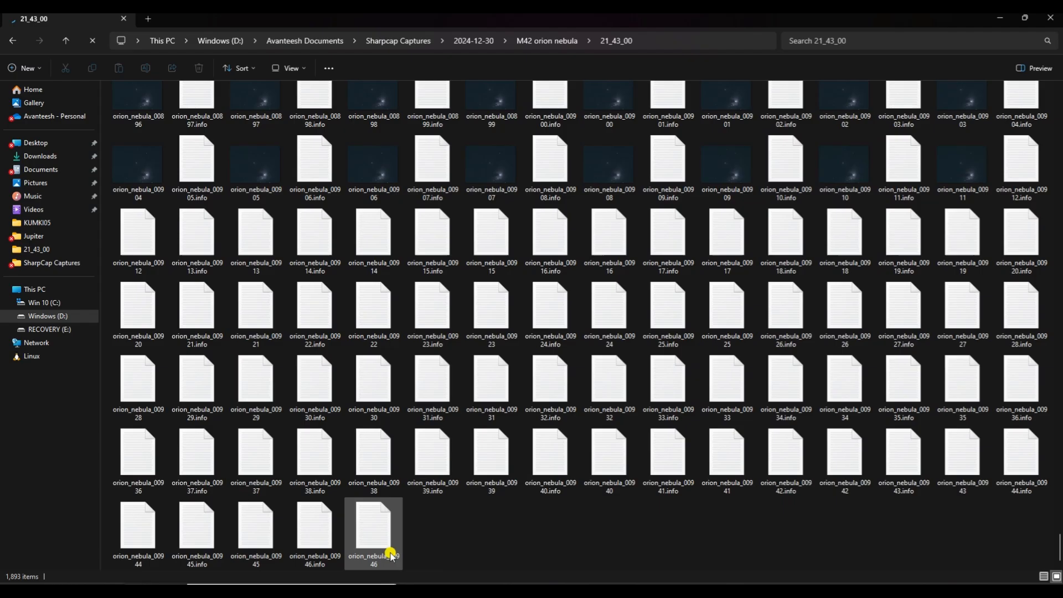
left_click_drag(1060, 555, 1059, 107)
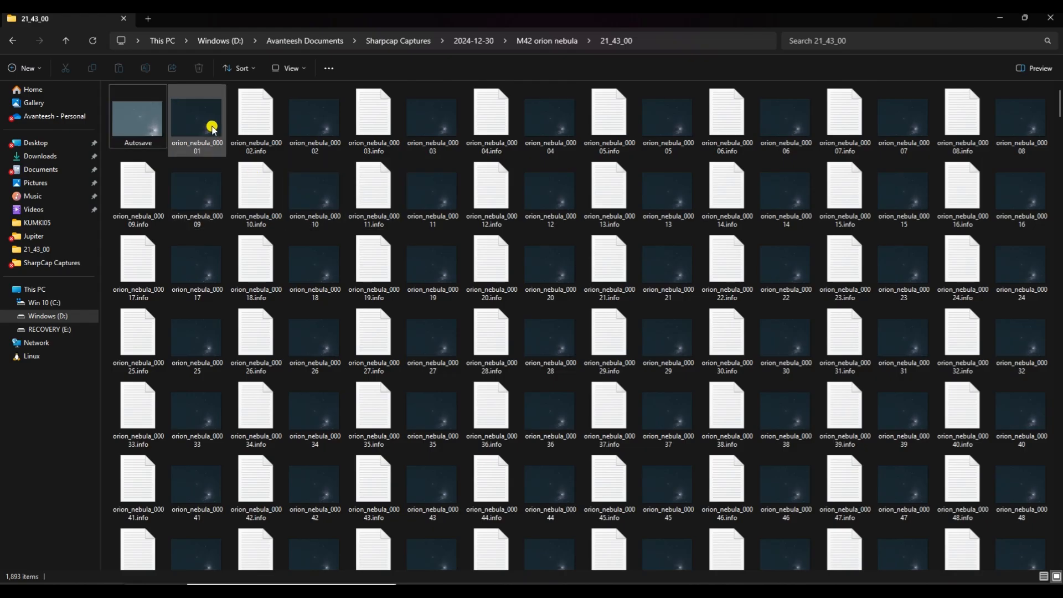
mouse_move(213, 130)
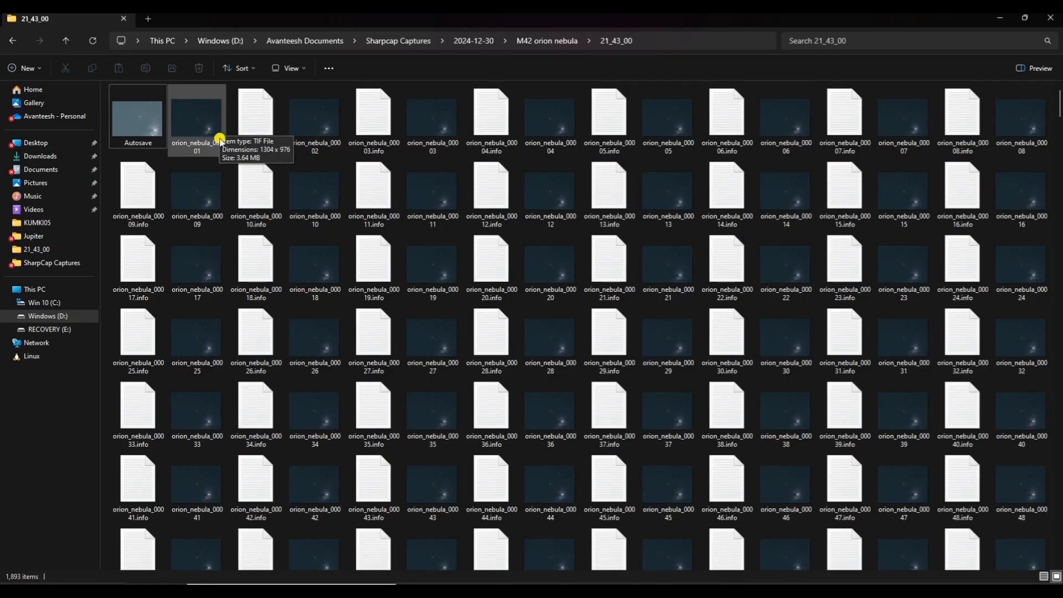
View the stacked image Autosave.tif up close, inspecting the nebula core and the surrounding stars, and close it.
left_click(154, 135)
double_click(154, 134)
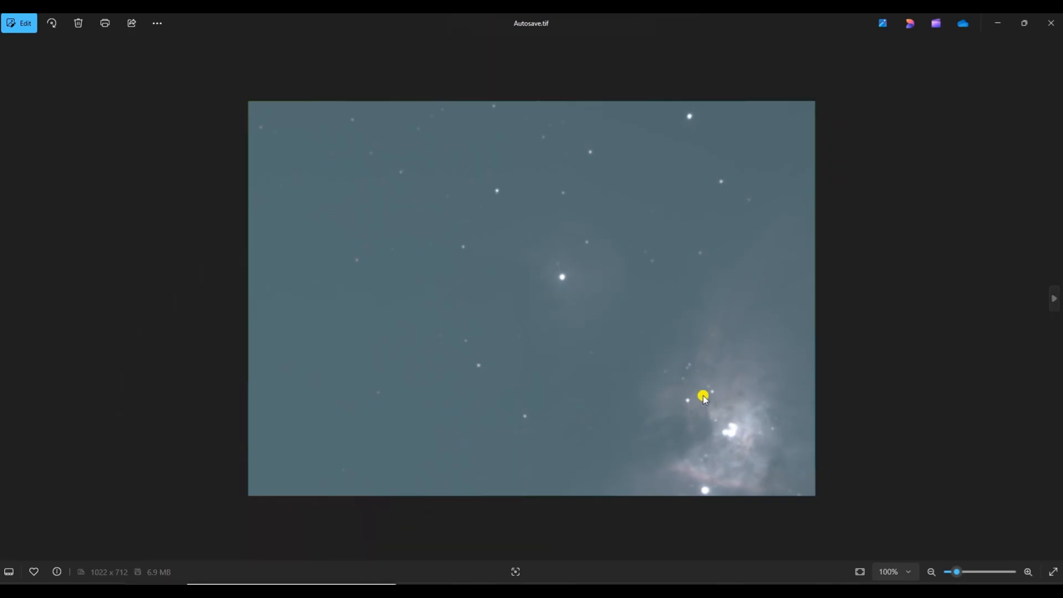
scroll(775, 422, "up", 1)
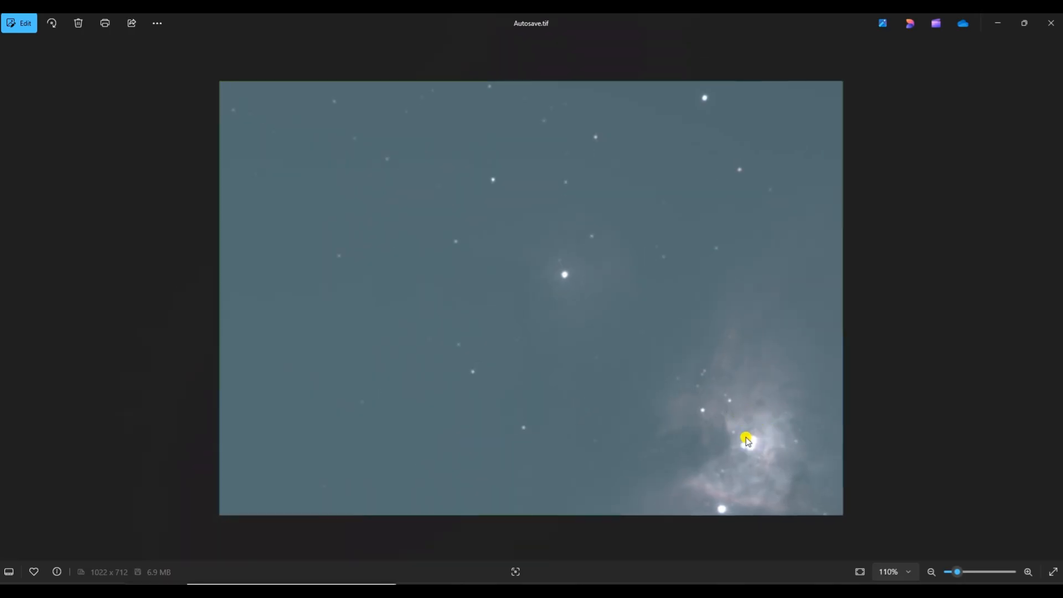
scroll(779, 454, "up", 2)
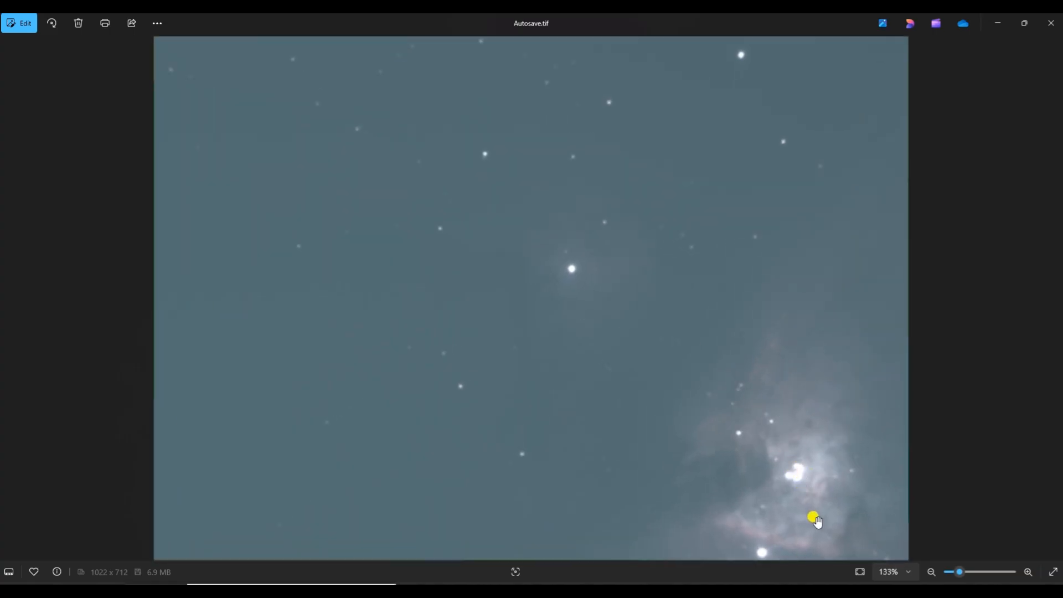
scroll(814, 517, "up", 2)
scroll(646, 285, "down", 2)
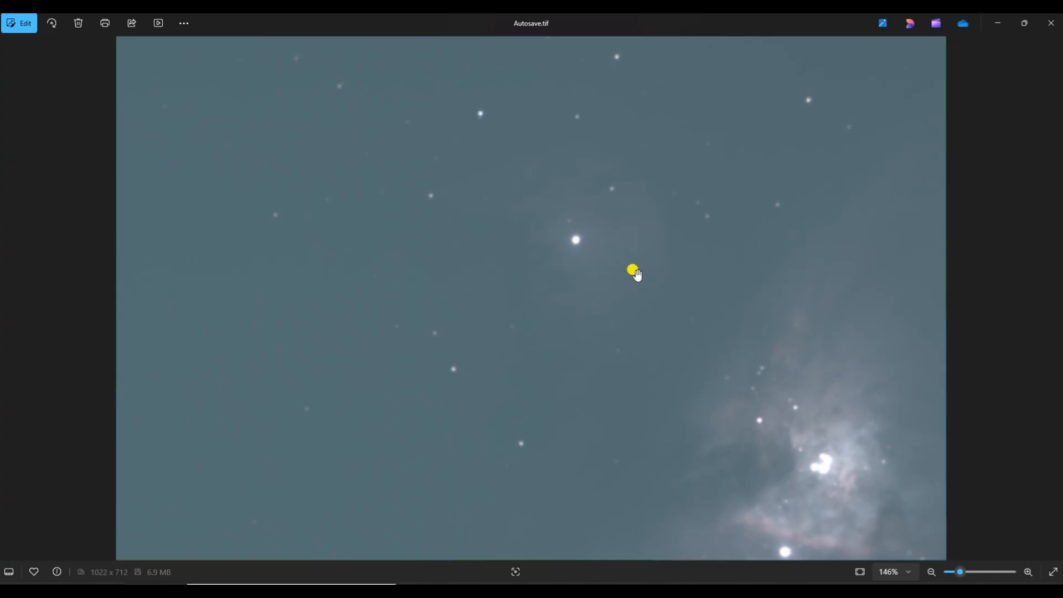
scroll(609, 227, "up", 1)
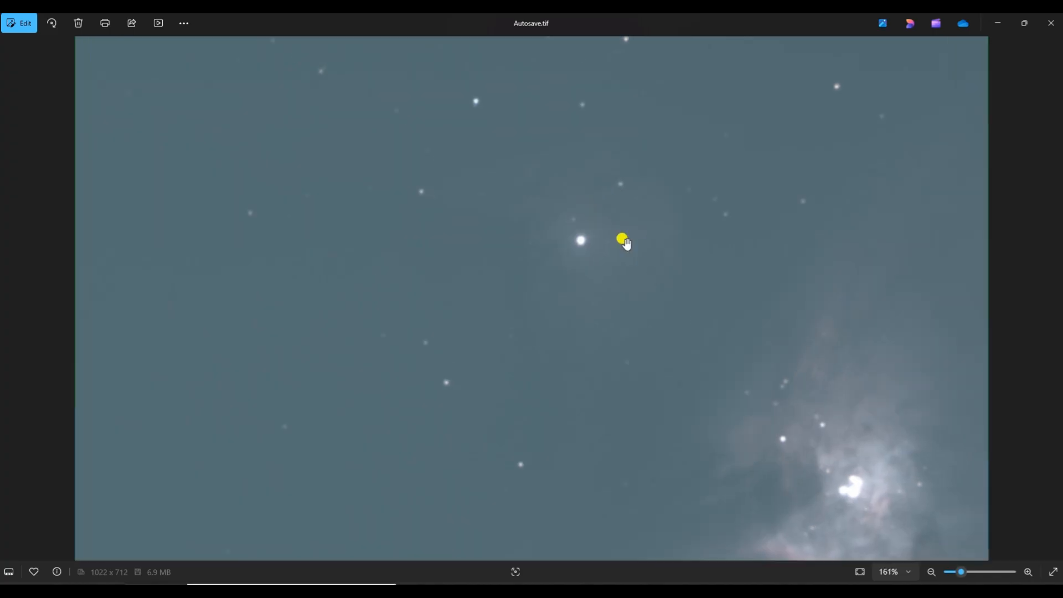
scroll(624, 252, "down", 2)
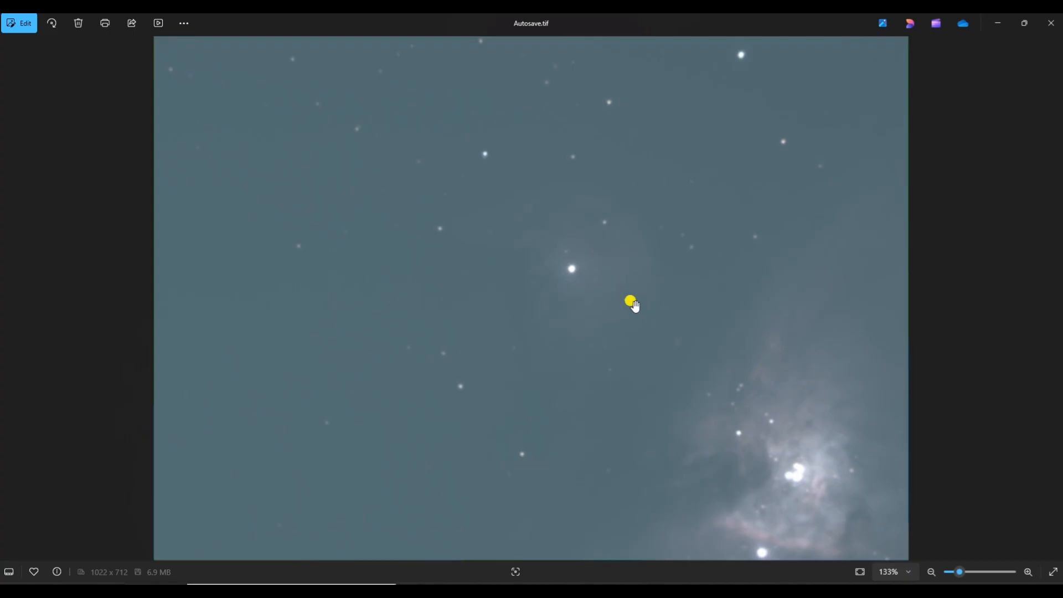
scroll(808, 494, "up", 1)
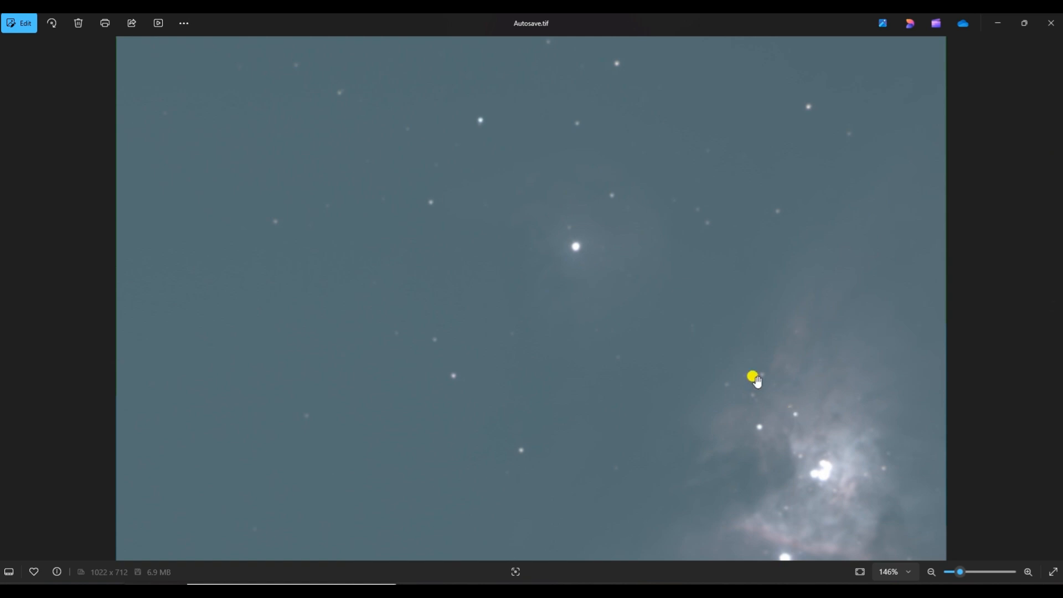
left_click(1055, 23)
left_click(1052, 21)
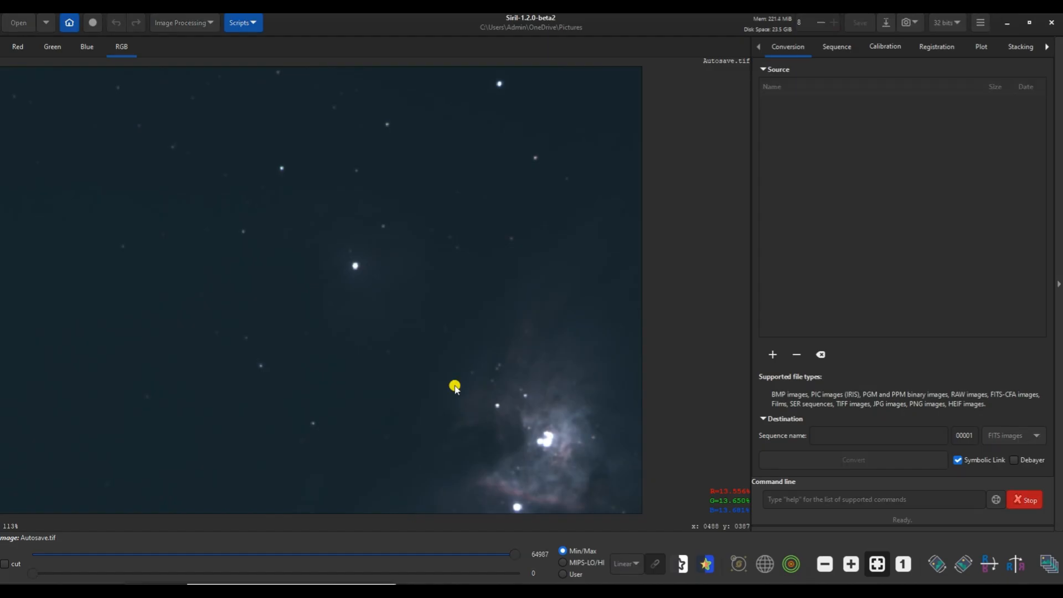
In Siril, preview Autosave.tif with AutoStretch and neutralize its background using a 286 by 252 px starfield area above the smaller nebula.
left_click(626, 563)
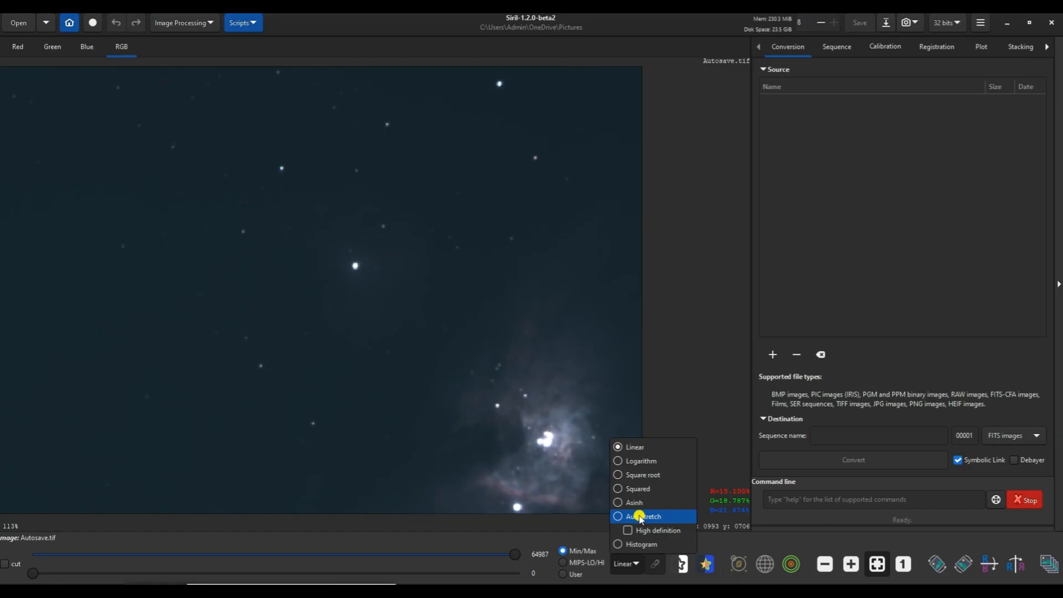
left_click(641, 516)
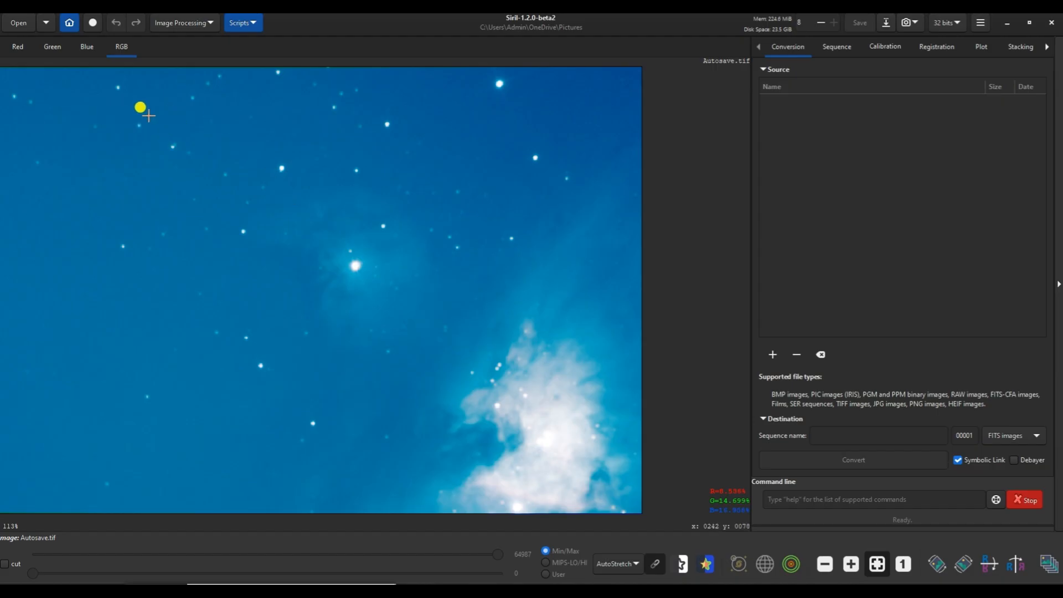
left_click_drag(177, 102, 357, 261)
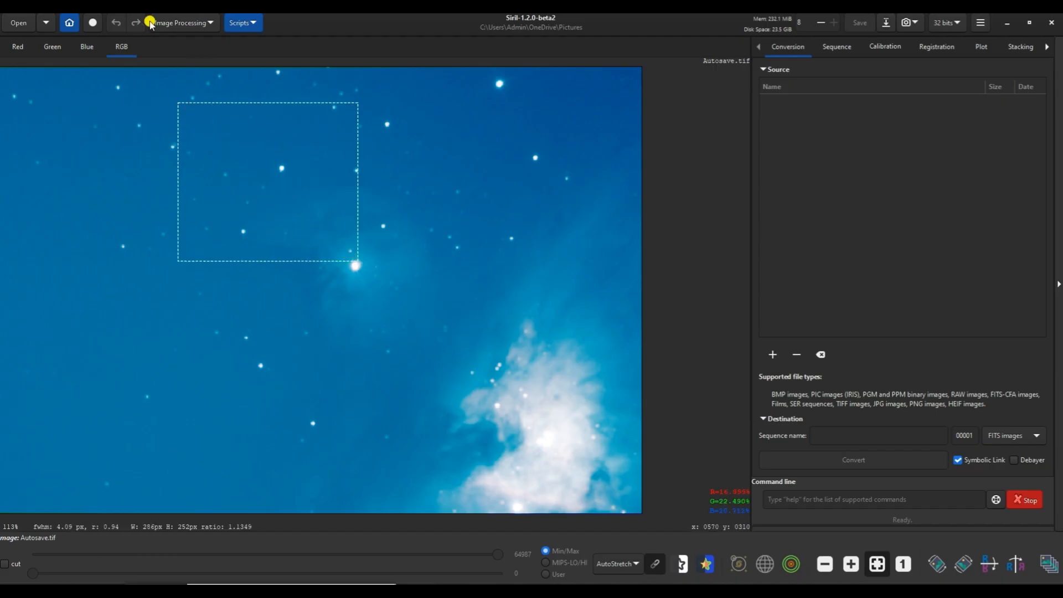
left_click(202, 21)
left_click(203, 104)
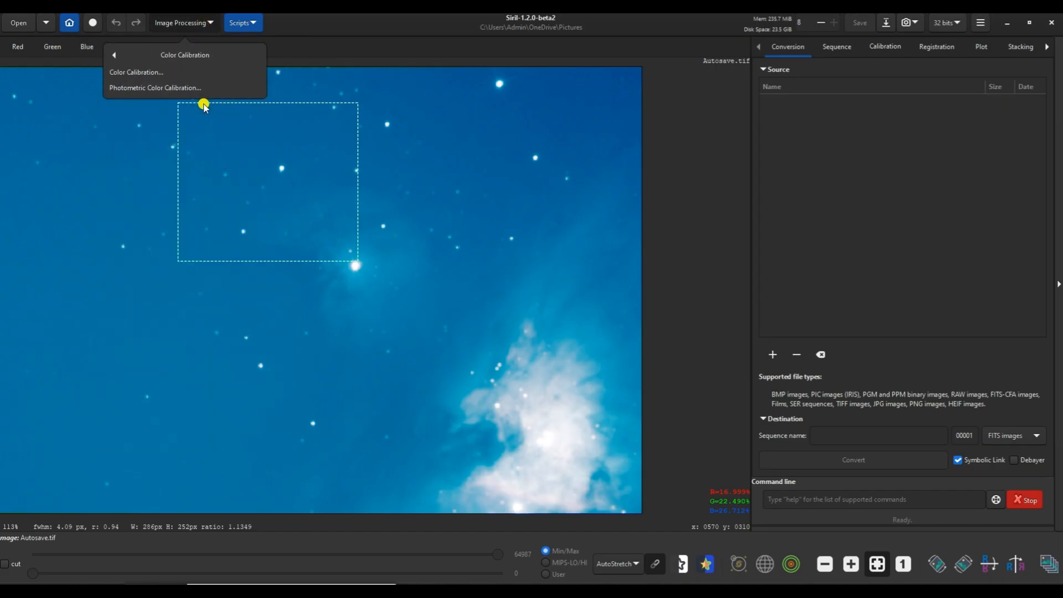
left_click(189, 74)
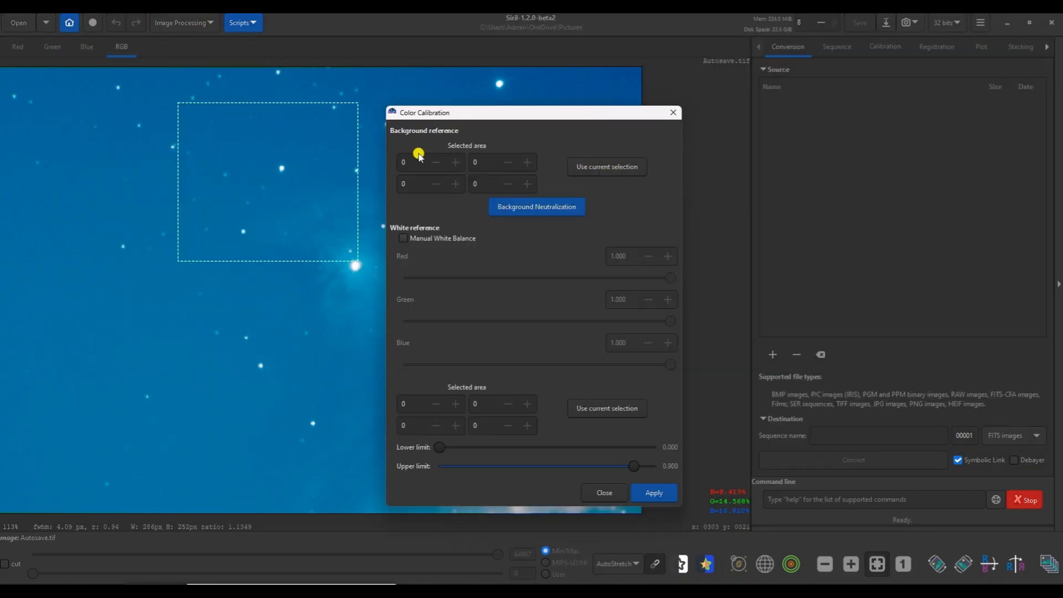
left_click(602, 168)
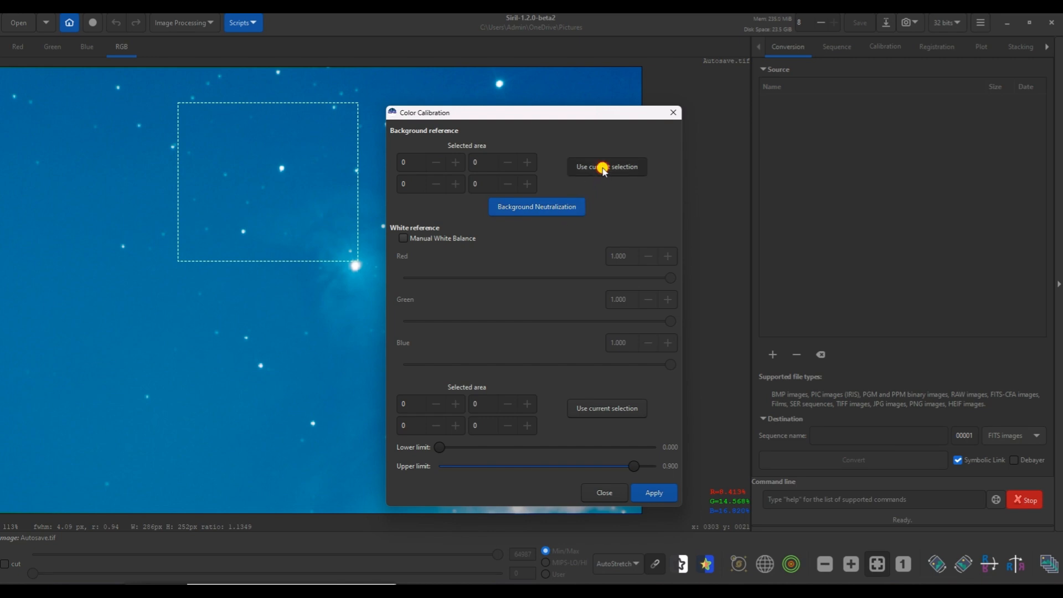
left_click(551, 207)
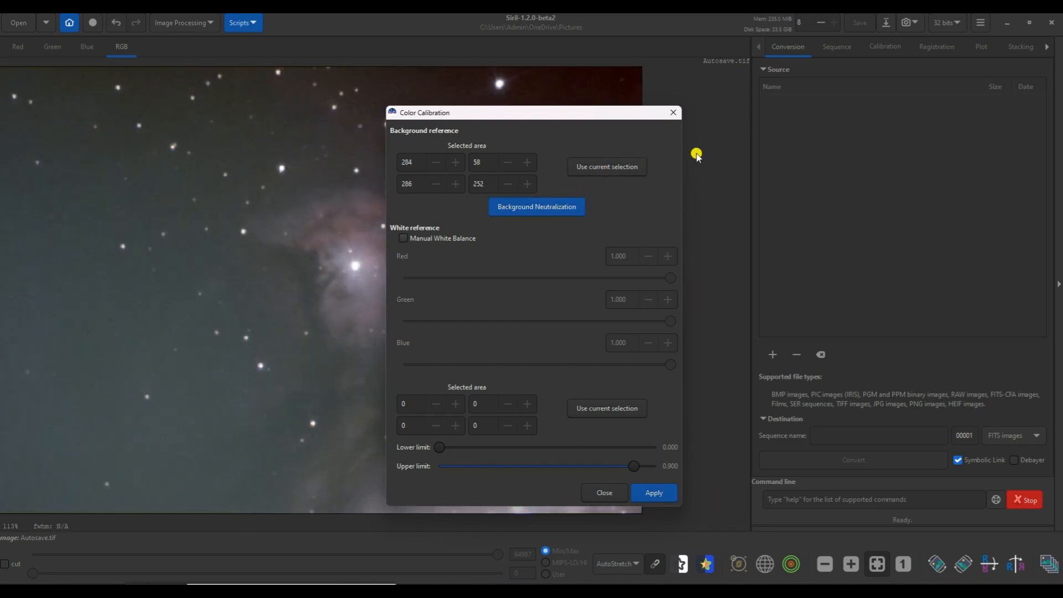
left_click(673, 112)
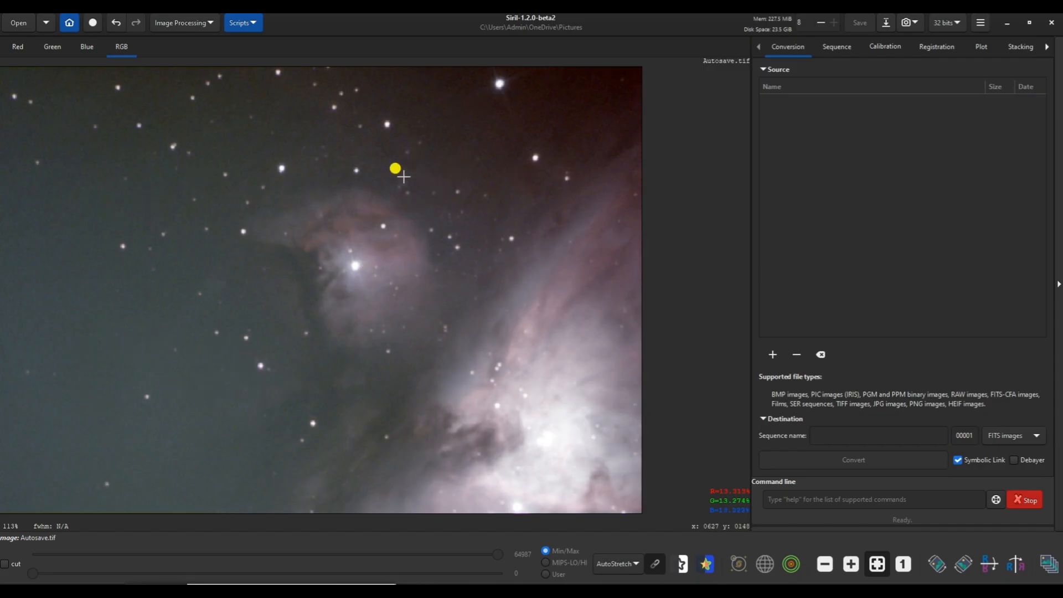
Apply Background Extraction by subtraction using a generated sample grid, and return the image preview to Linear.
left_click(180, 25)
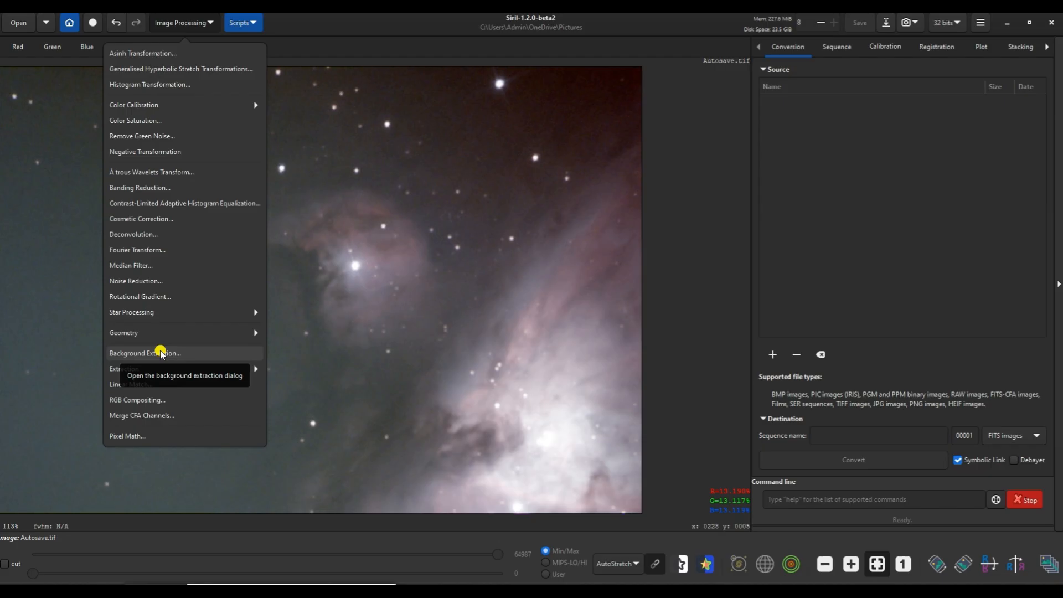
left_click(161, 353)
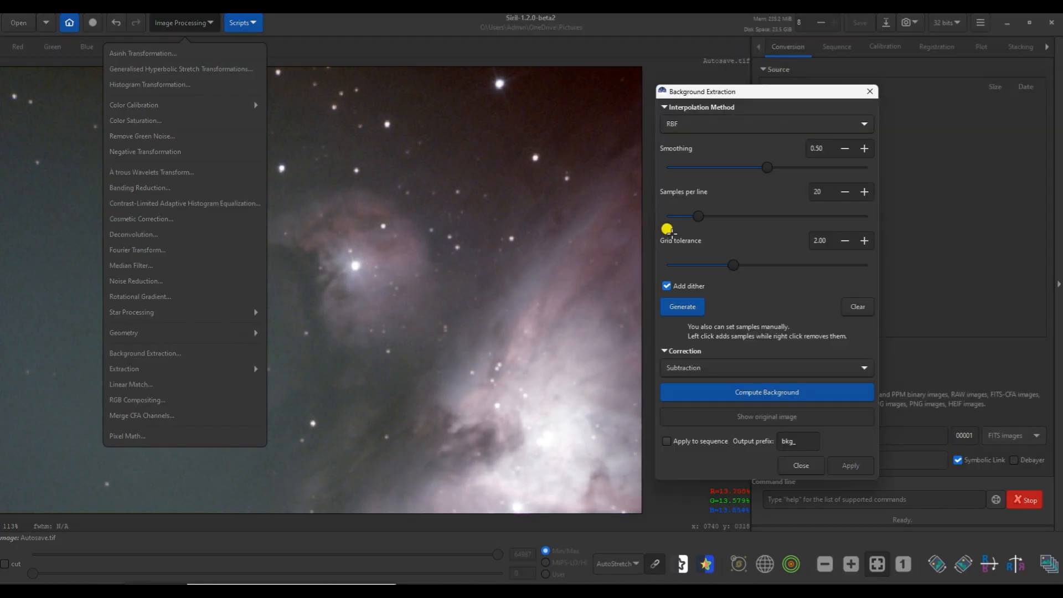
left_click(685, 307)
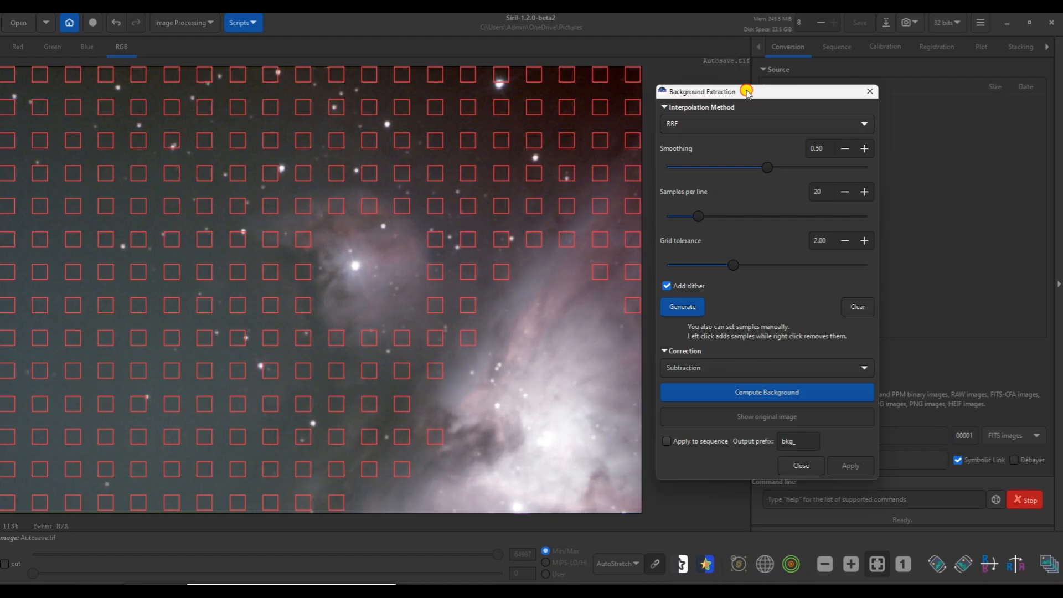
left_click_drag(746, 90, 792, 92)
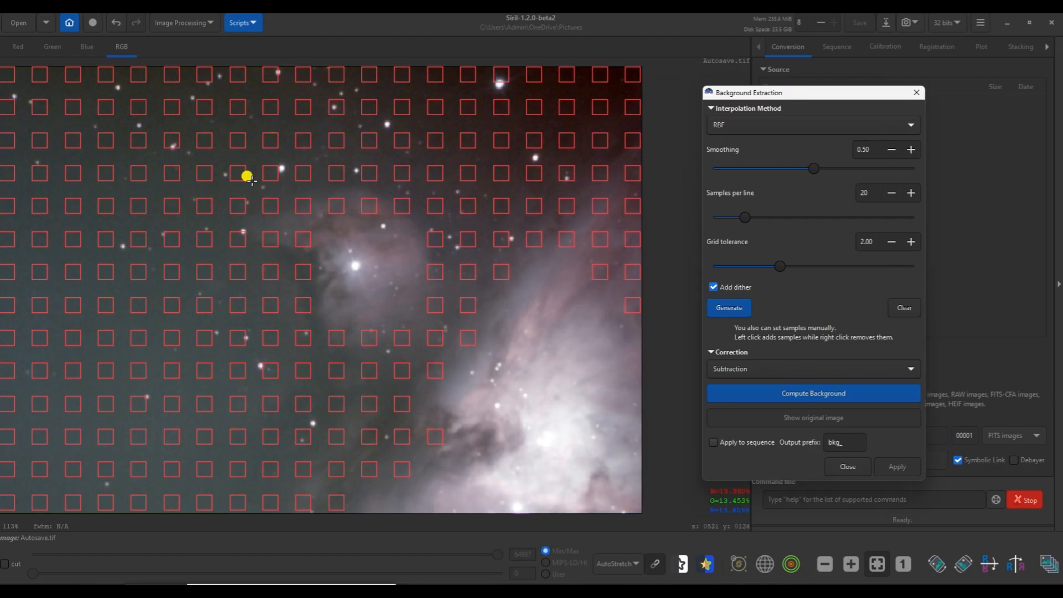
left_click_drag(756, 97, 785, 97)
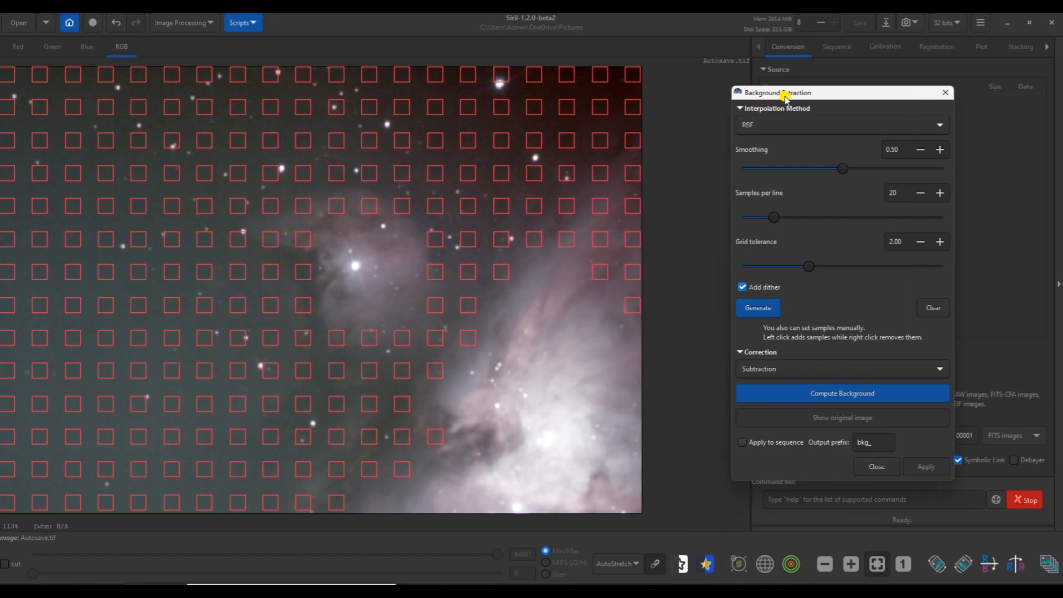
left_click(830, 393)
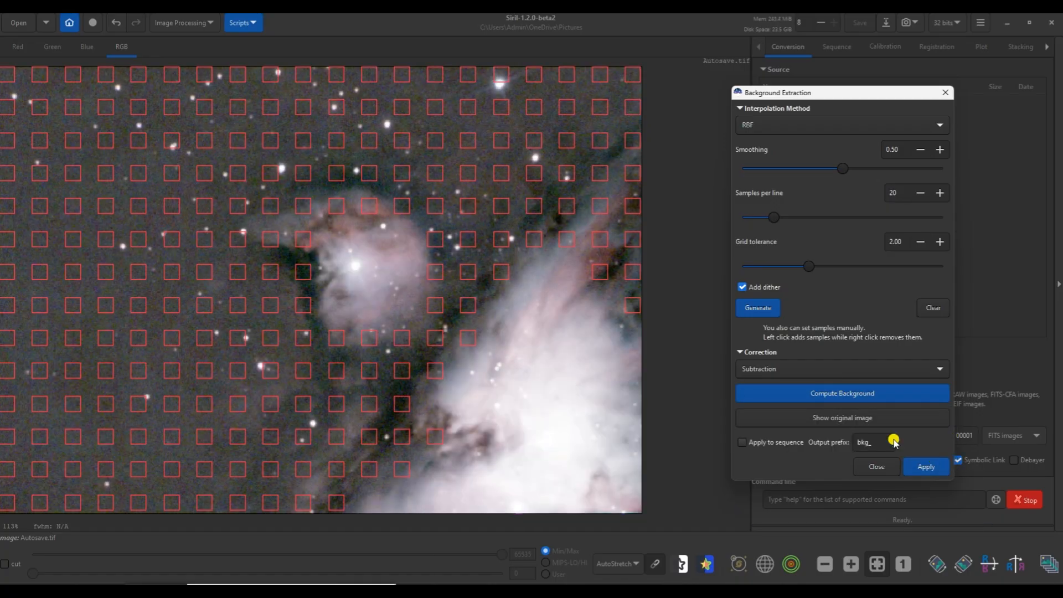
left_click(764, 286)
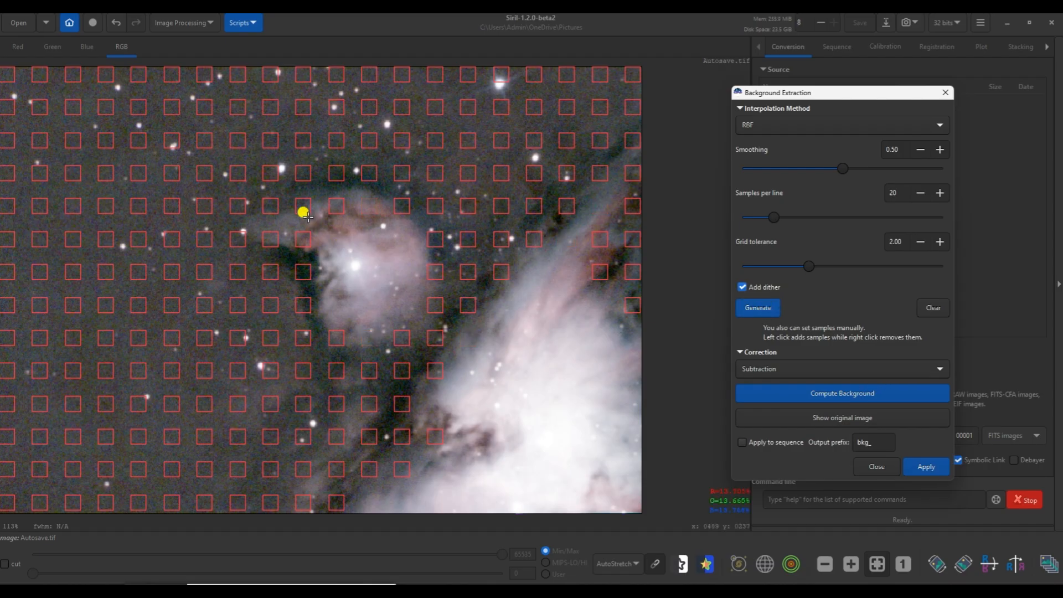
left_click(867, 395)
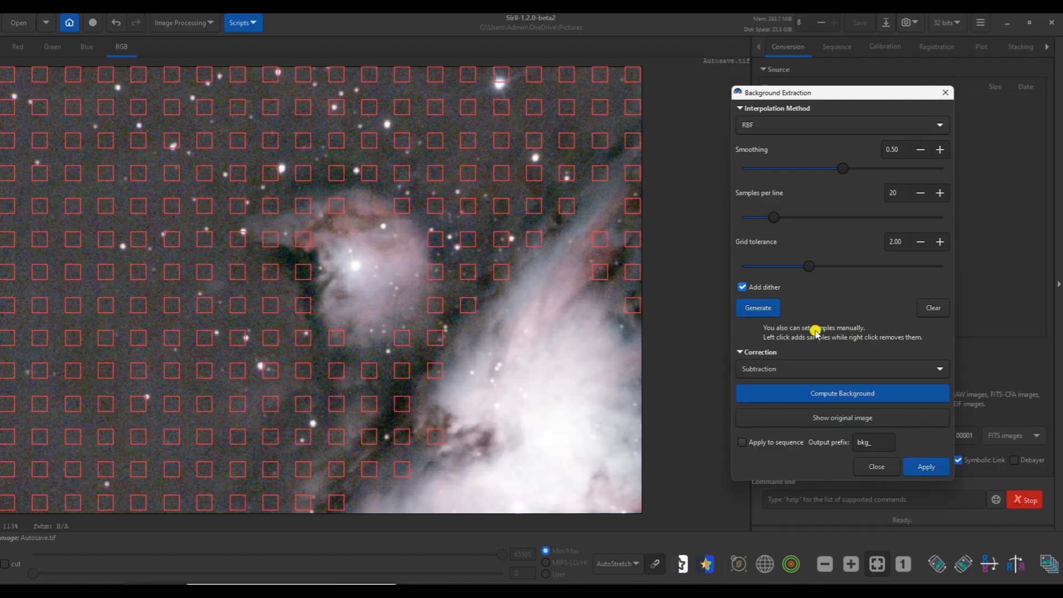
left_click(940, 473)
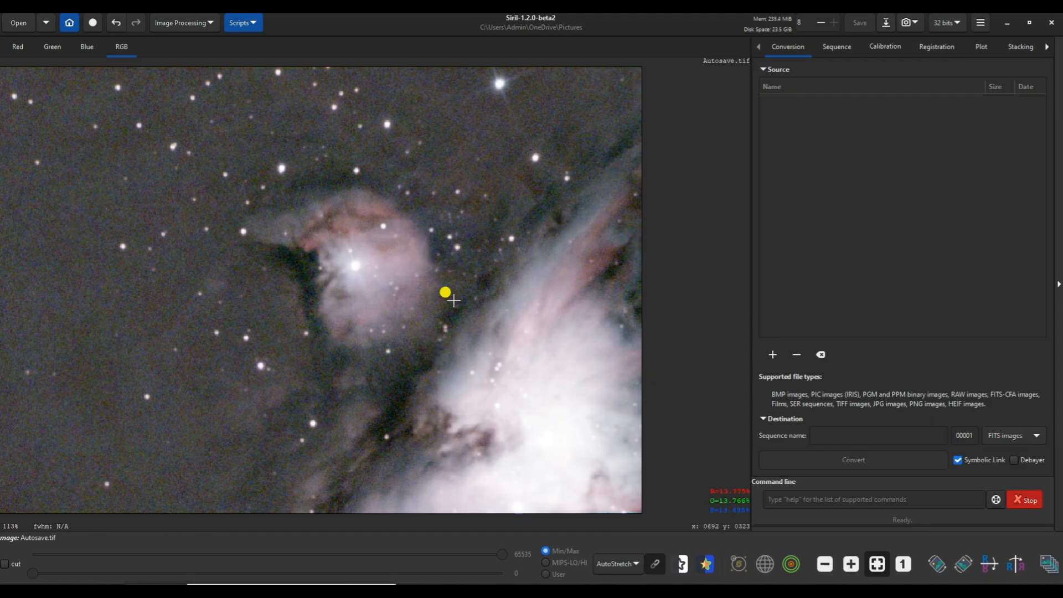
left_click(624, 564)
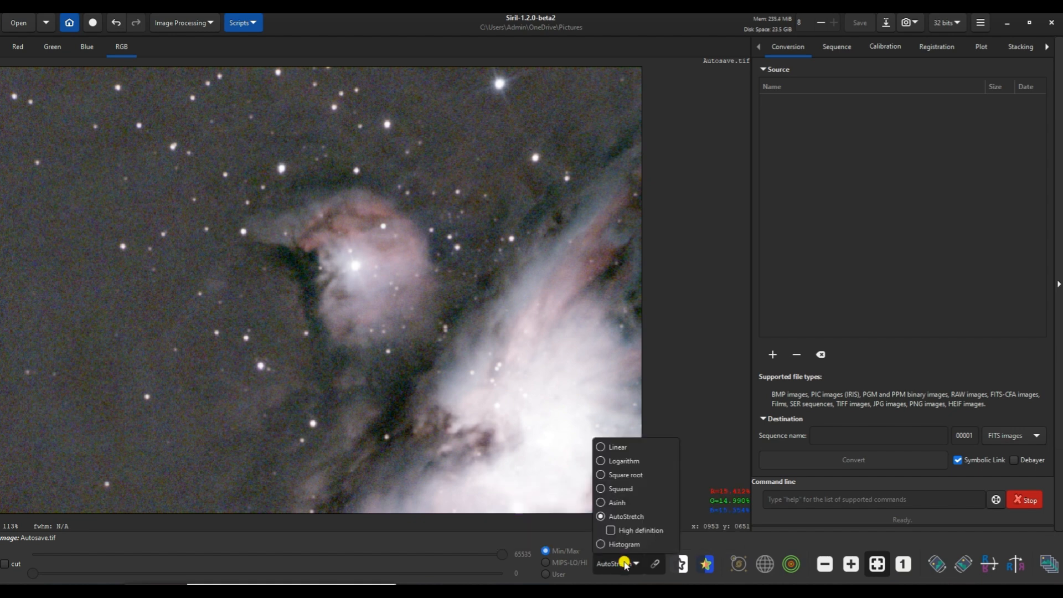
left_click(619, 446)
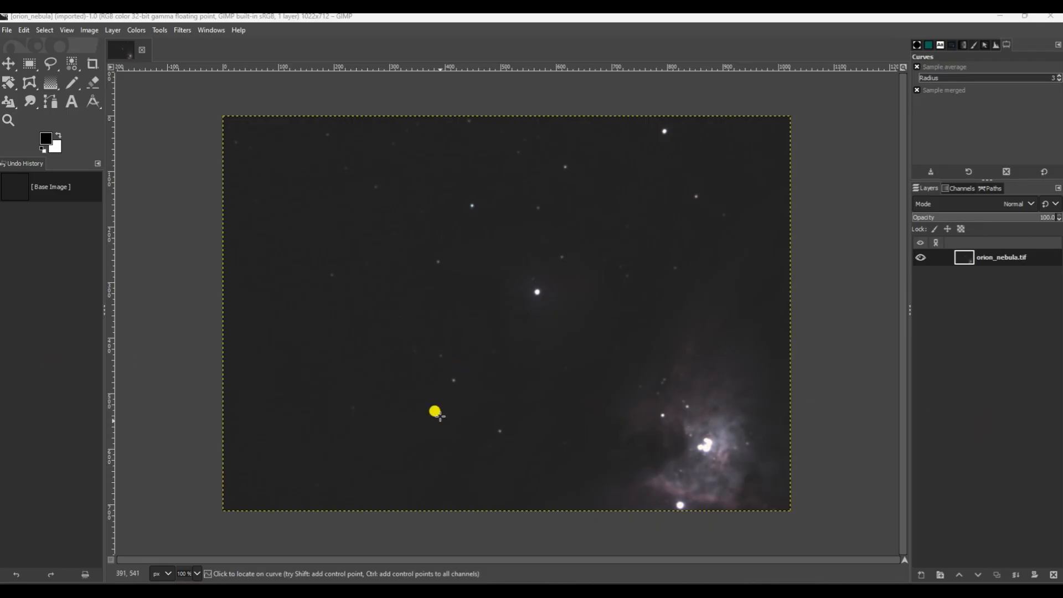
Stretch orion_nebula.tif with a Levels adjustment on the Value channel, setting the midtone input to 2.08 and the black point to 11.99.
left_click(143, 31)
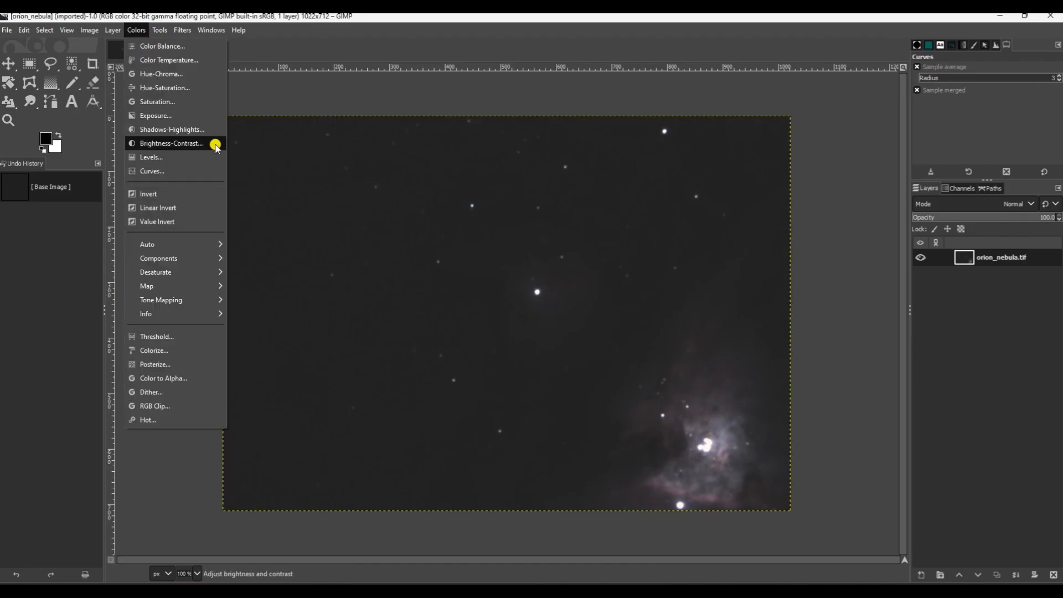
left_click(183, 162)
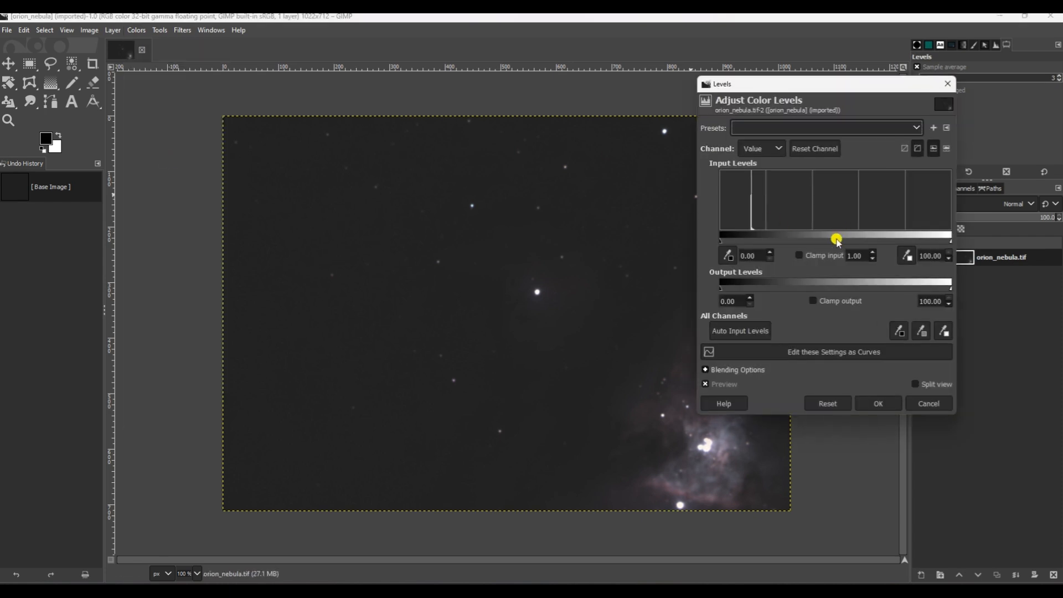
left_click_drag(837, 239, 805, 239)
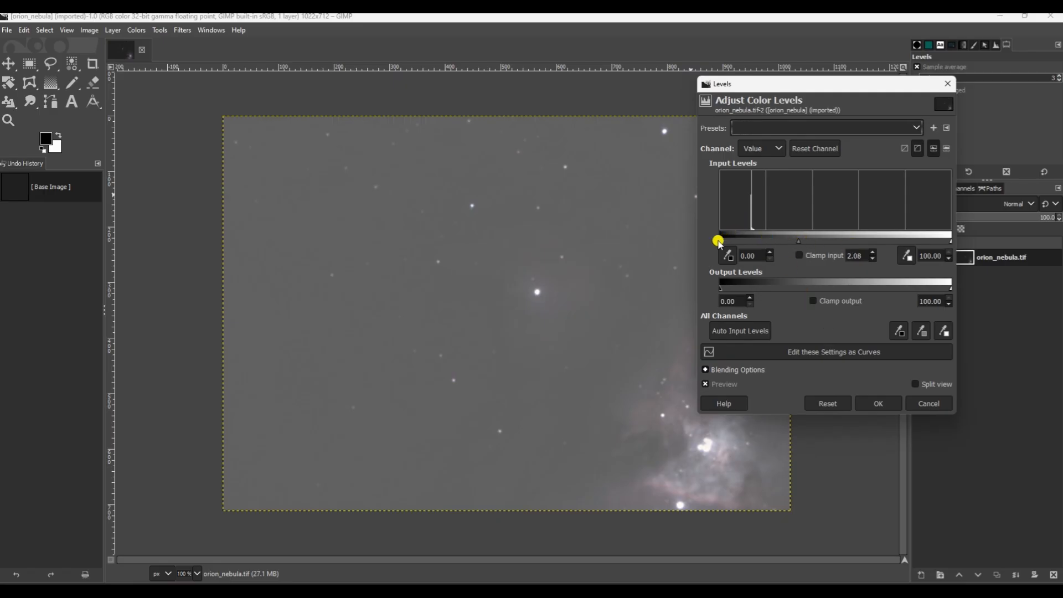
left_click_drag(724, 237, 747, 239)
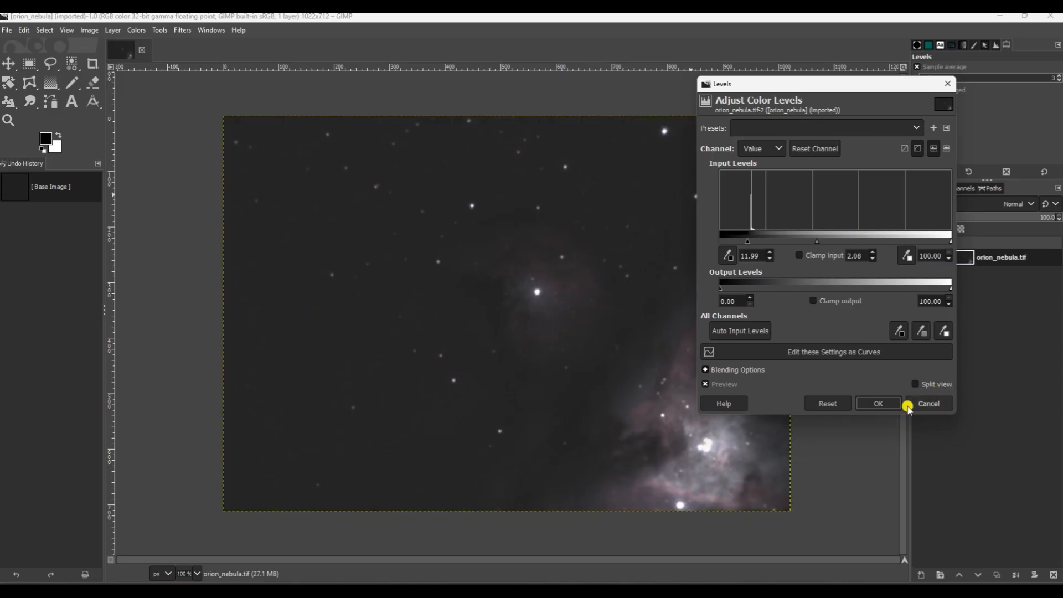
left_click(880, 403)
Apply a second Levels adjustment on the Value channel with midtone input 1.62 and black point 11.51.
key("ctrl+shift+f")
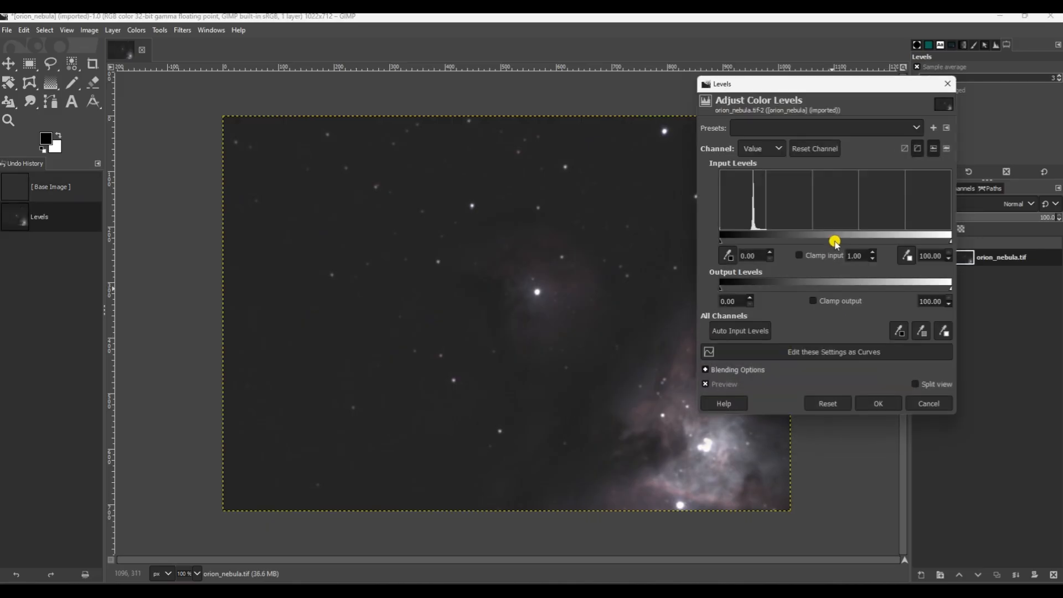
left_click_drag(835, 240, 811, 240)
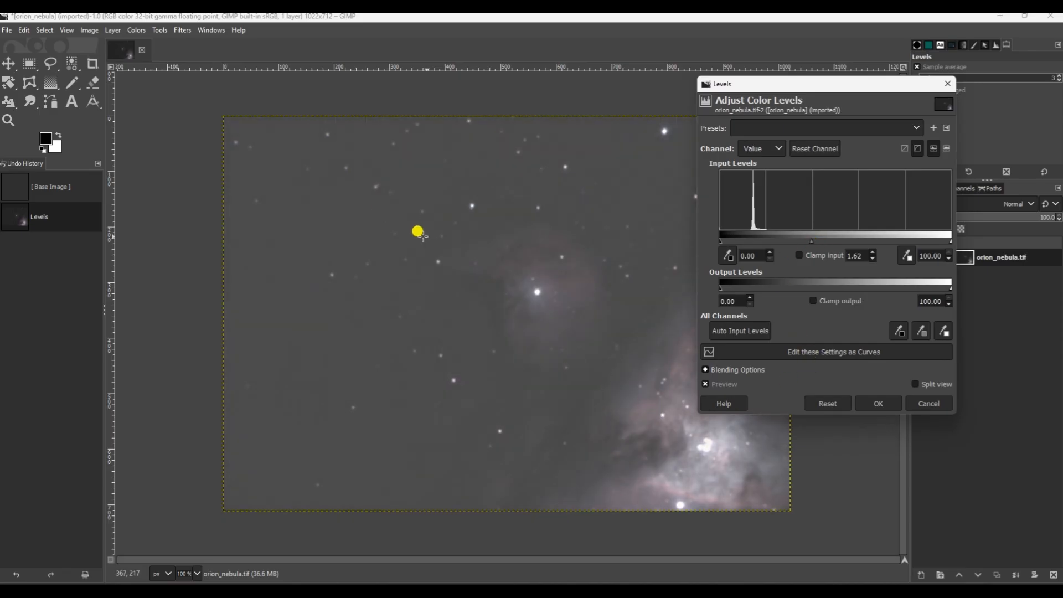
left_click_drag(722, 235, 747, 238)
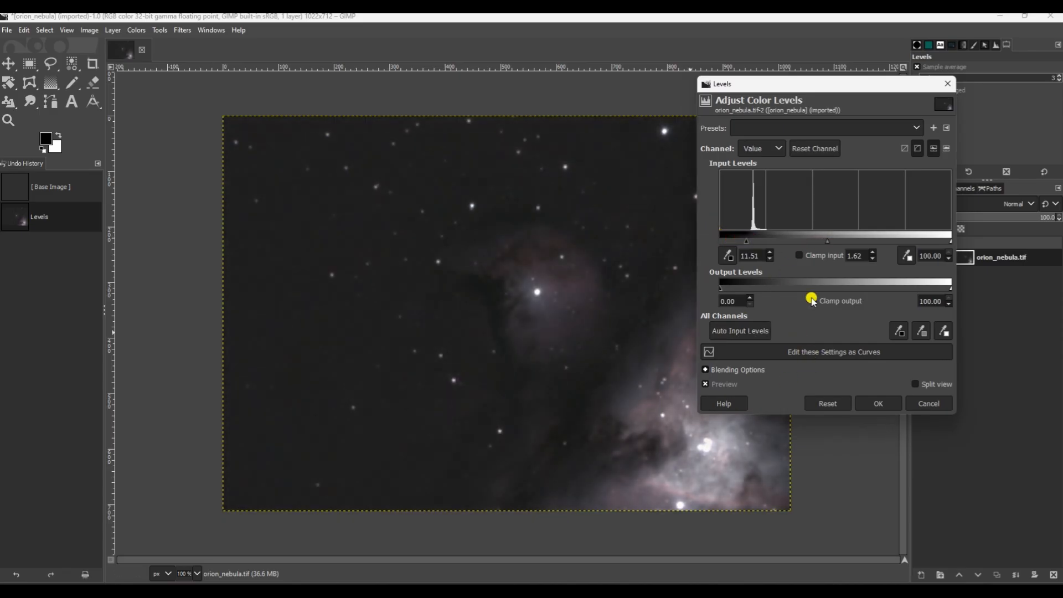
left_click(884, 406)
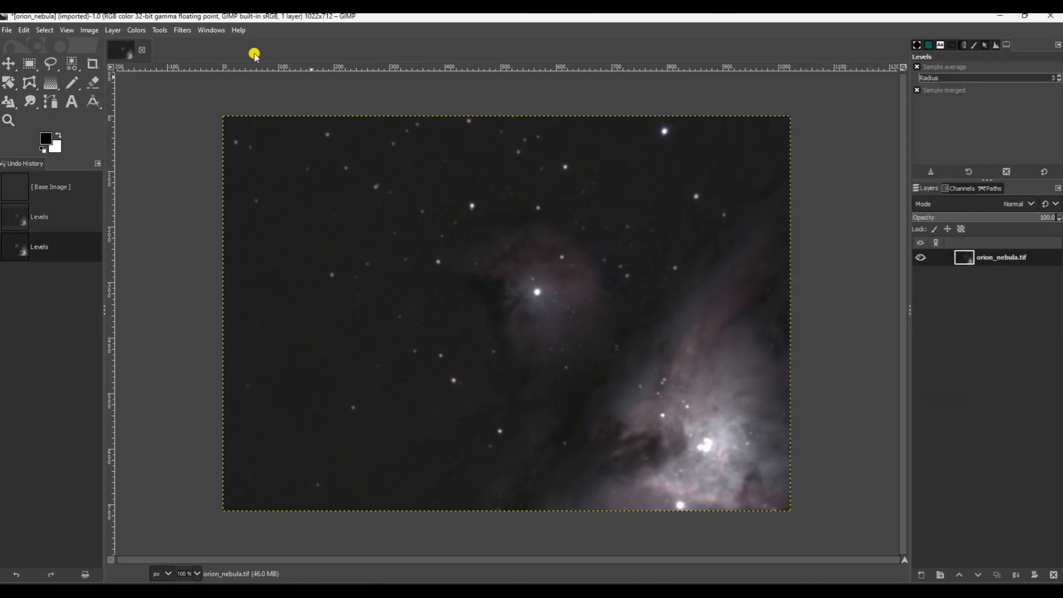
left_click(138, 31)
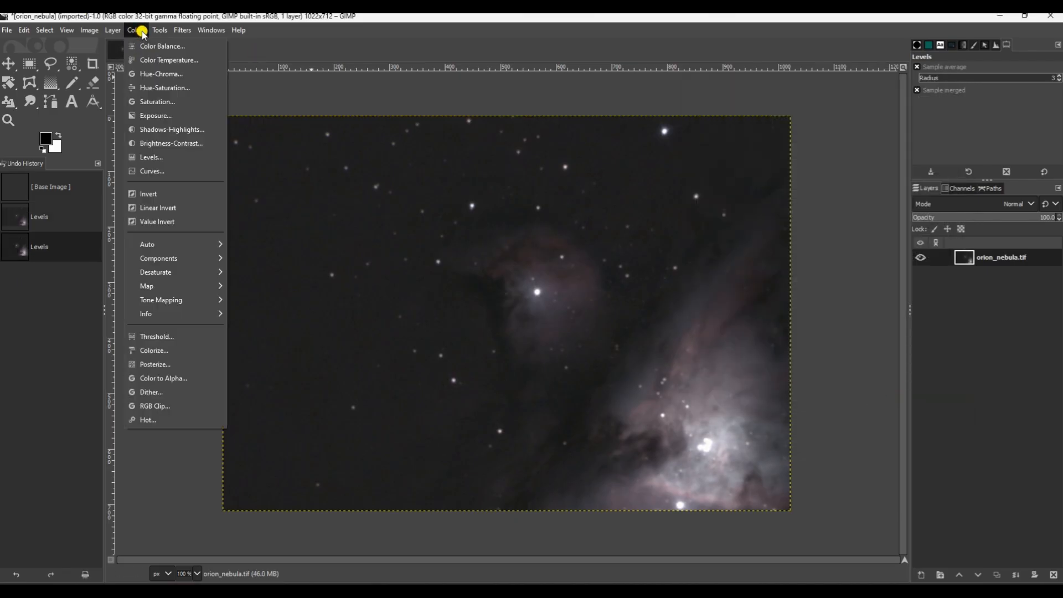
left_click(181, 173)
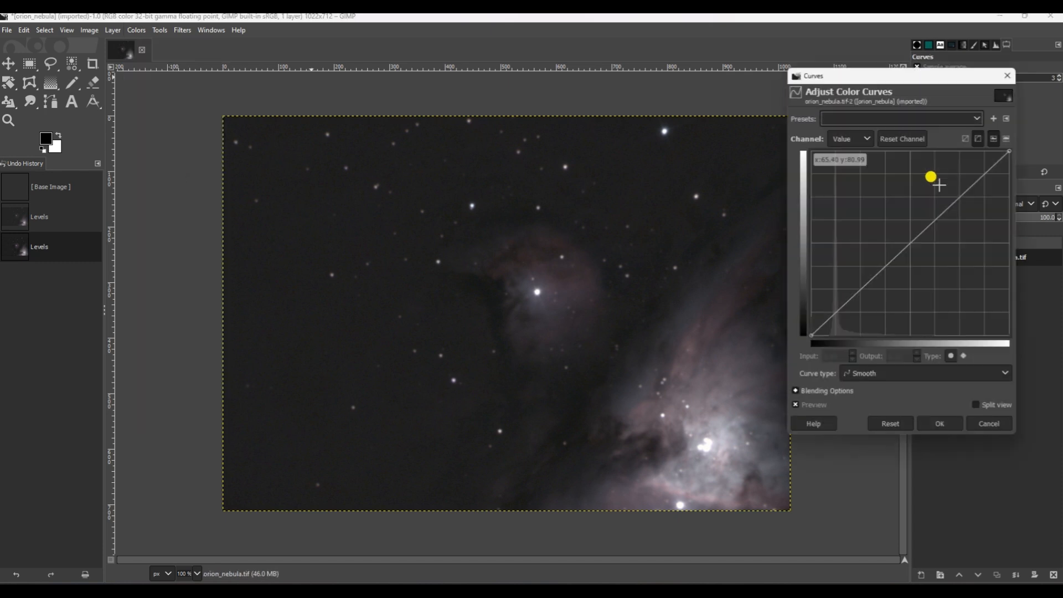
mouse_move(968, 185)
left_mouse_down()
mouse_move(959, 166)
mouse_move(949, 192)
left_mouse_up()
left_click_drag(913, 72, 910, 61)
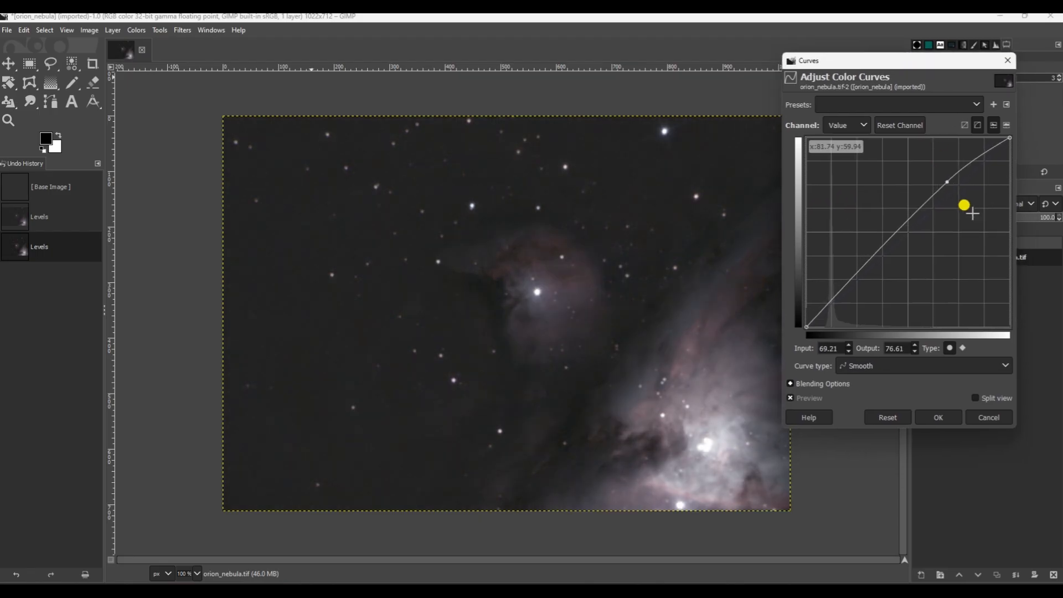
left_click(144, 29)
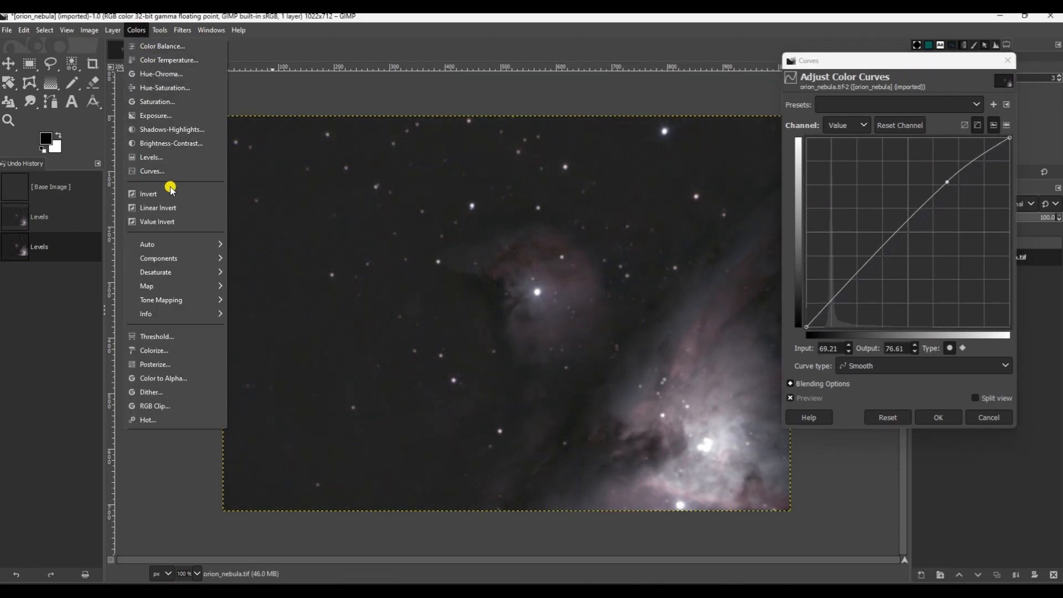
left_click(648, 80)
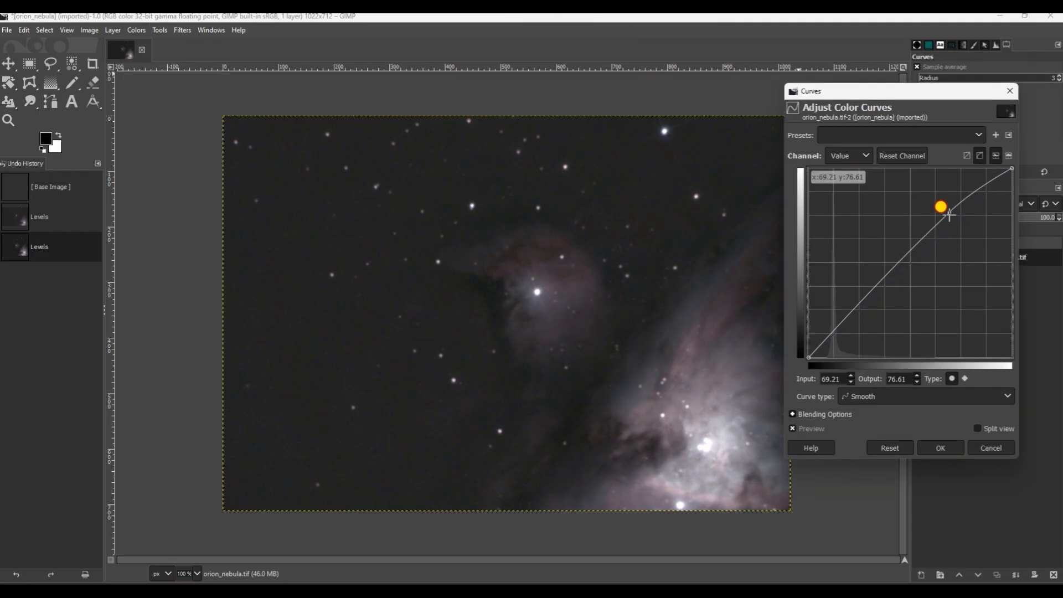
left_click_drag(948, 215, 933, 193)
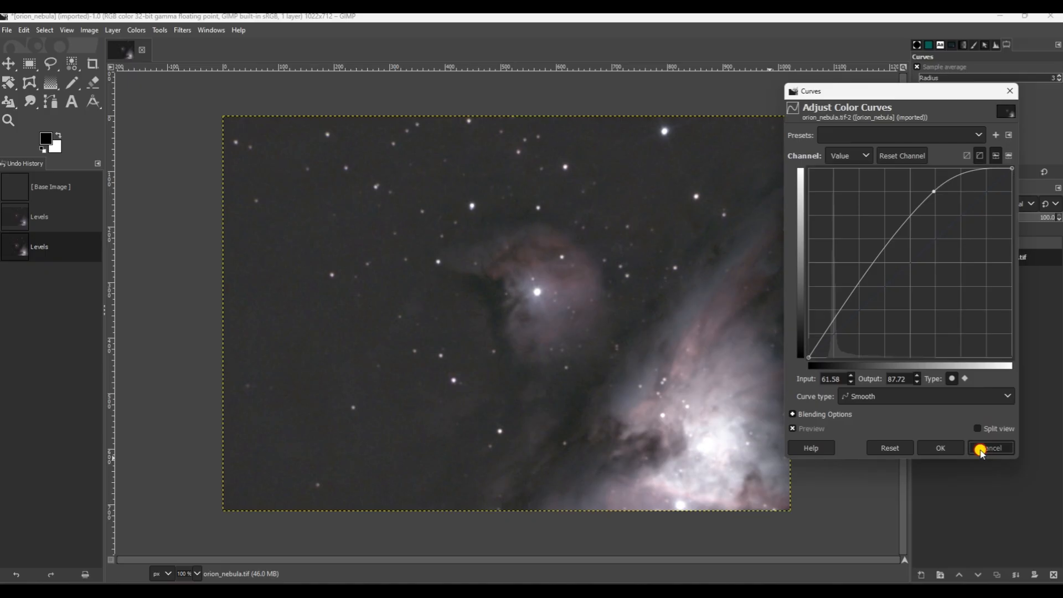
left_click(985, 449)
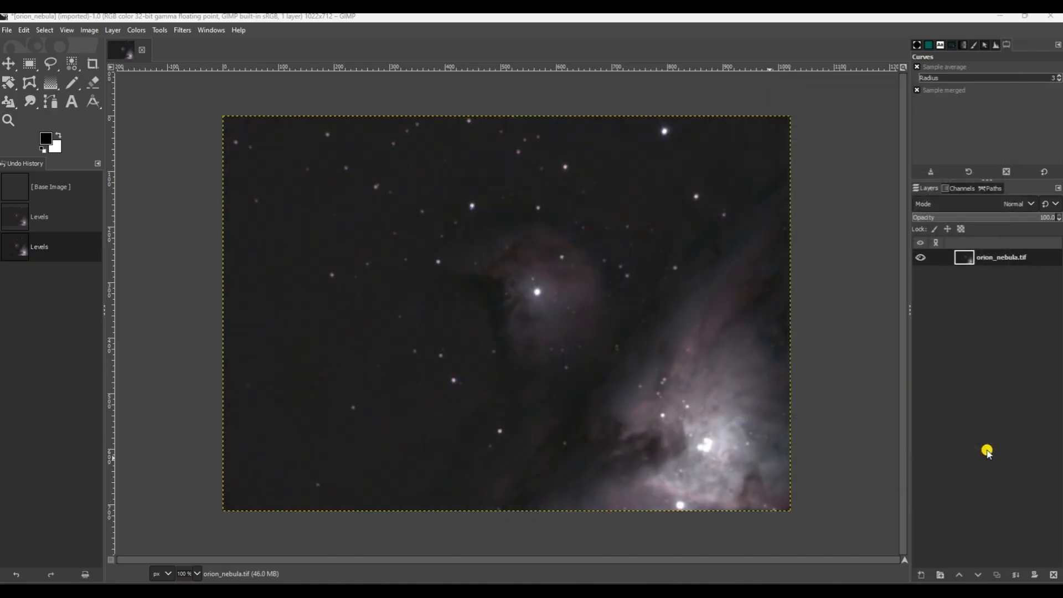
Brighten the image with a smooth Value curve, raising a highlight point to input 74.39 and output 90.35.
left_click(138, 30)
left_click(183, 171)
left_click_drag(962, 194, 960, 186)
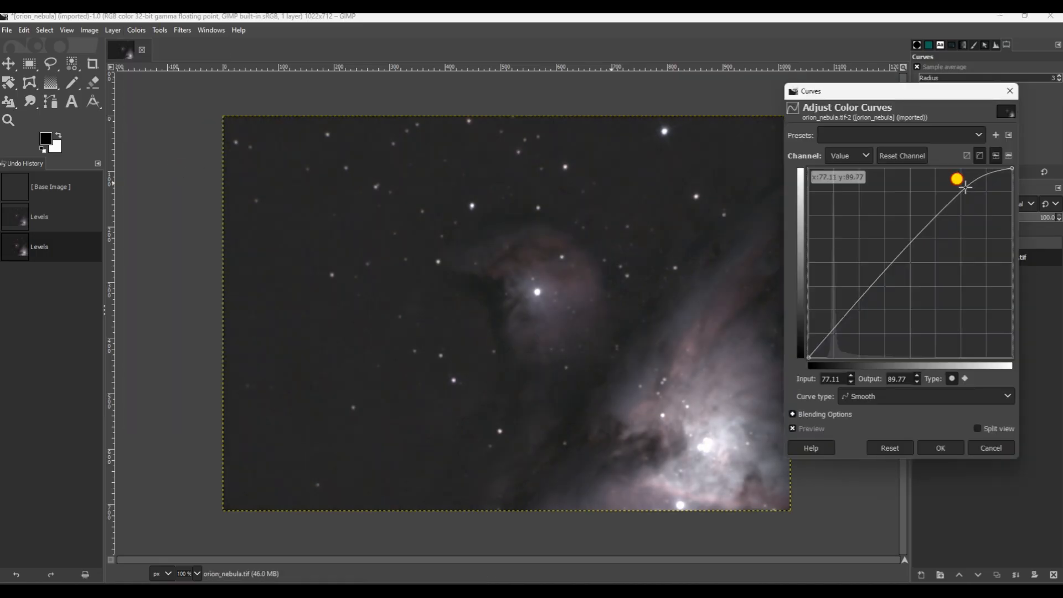
left_click(944, 450)
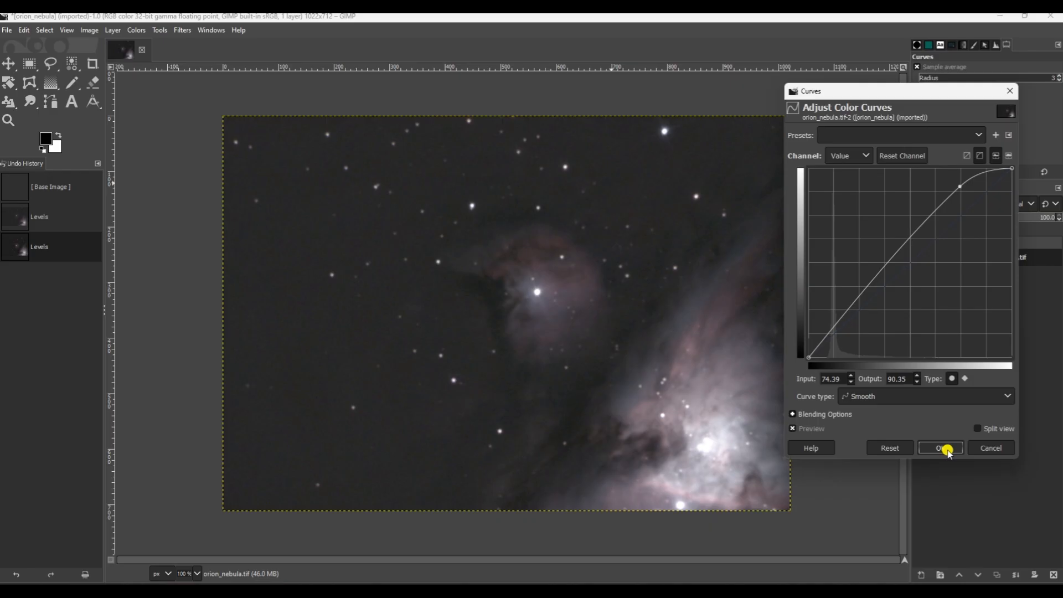
left_click(944, 448)
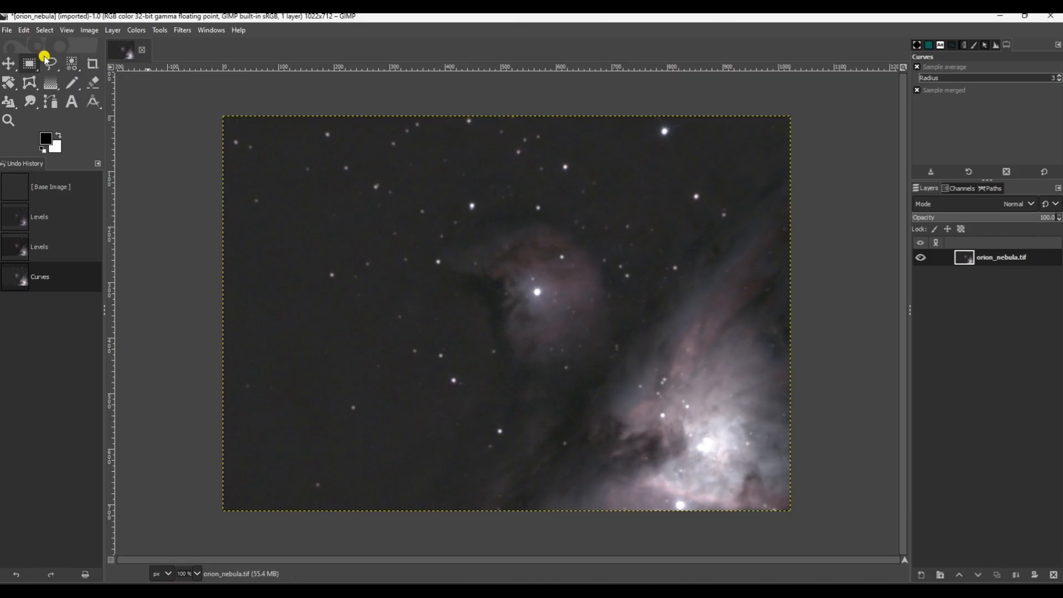
left_click(164, 31)
mouse_move(216, 76)
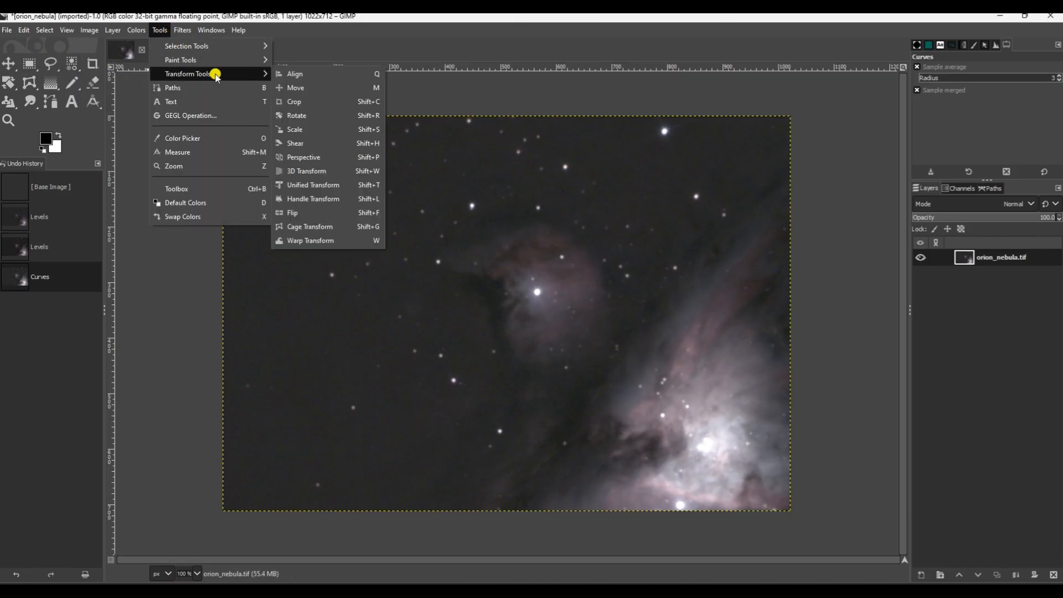
mouse_move(216, 48)
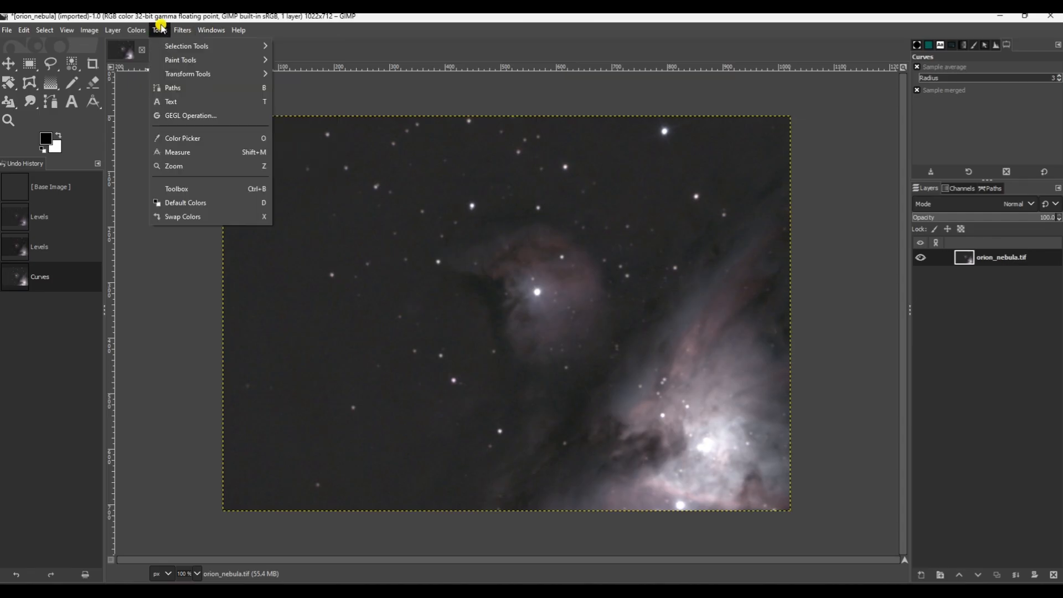
mouse_move(178, 44)
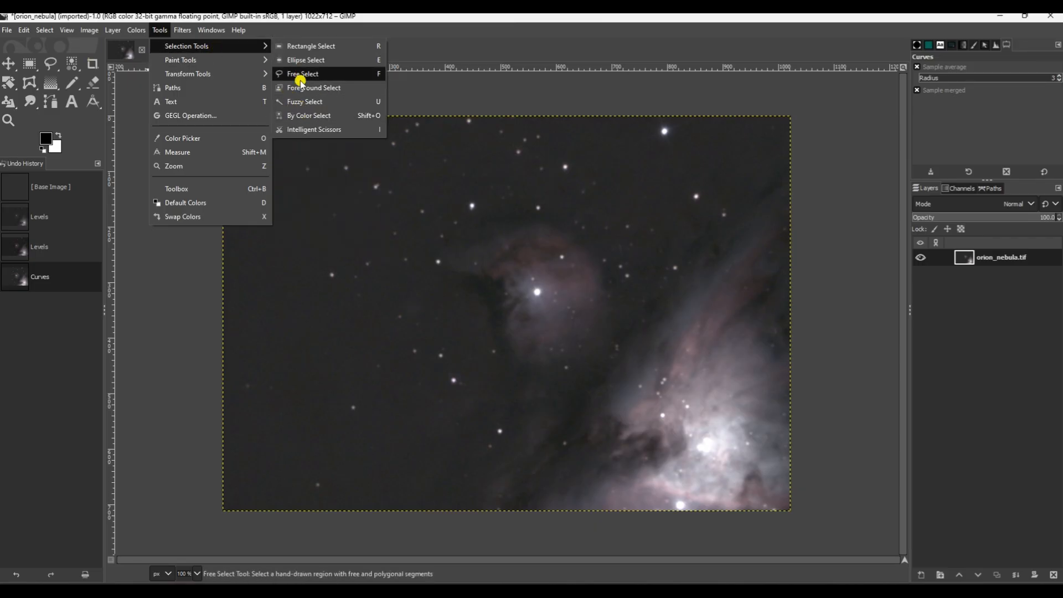
left_click(319, 120)
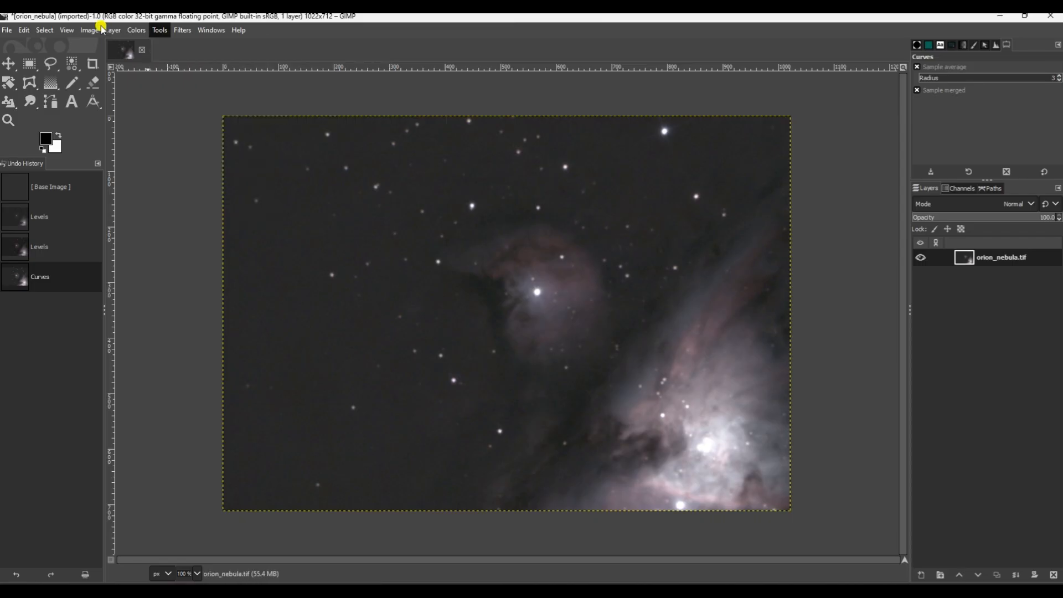
left_click(182, 30)
left_click(117, 48)
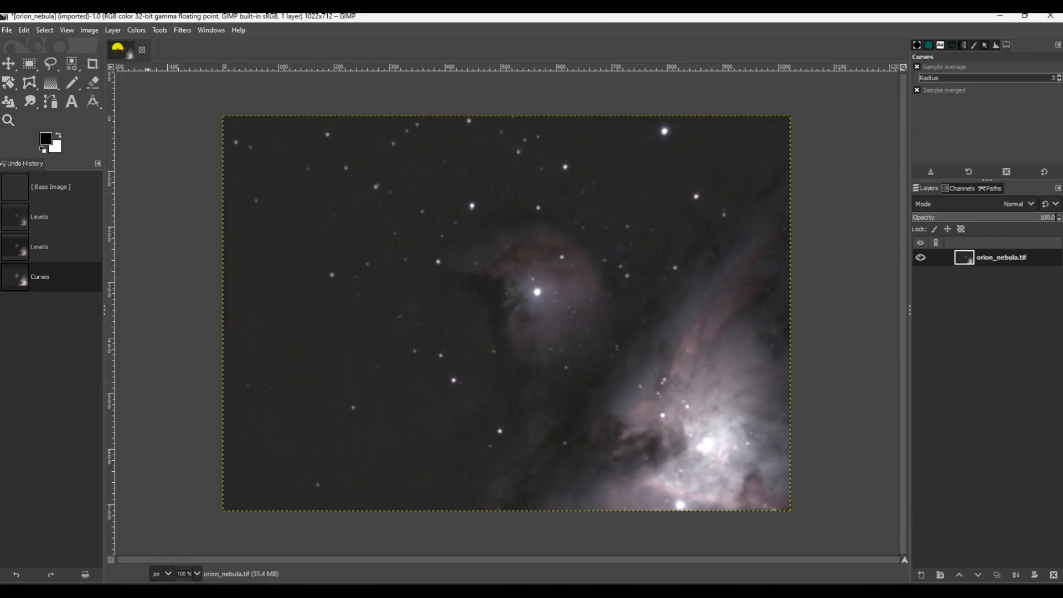
Select the large nebula's bright area by color, trying samples in and around its core and settling on the glow just above it.
left_click(75, 61)
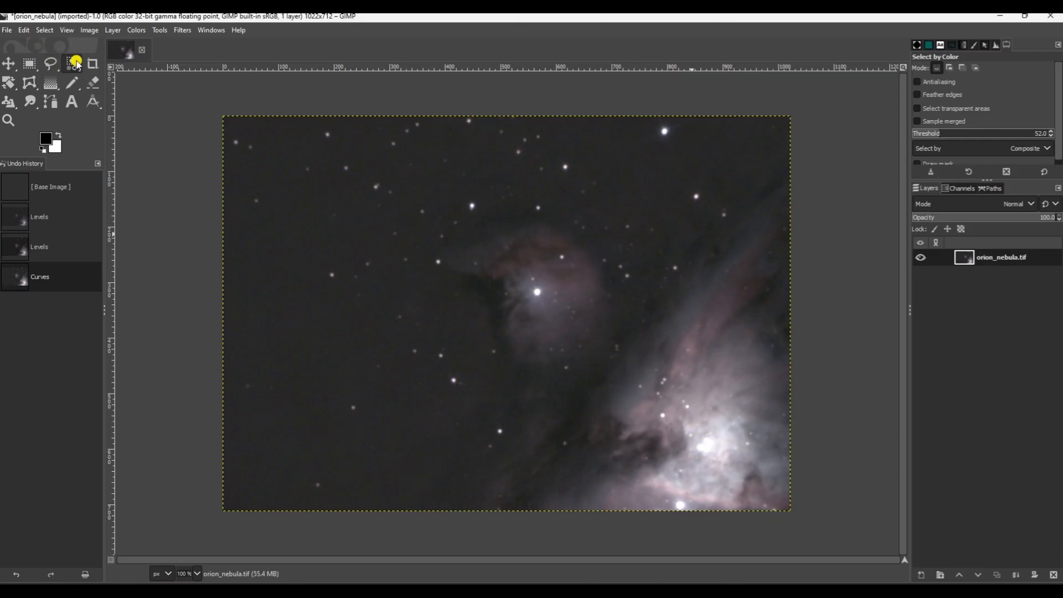
left_click(711, 444)
left_click(710, 446)
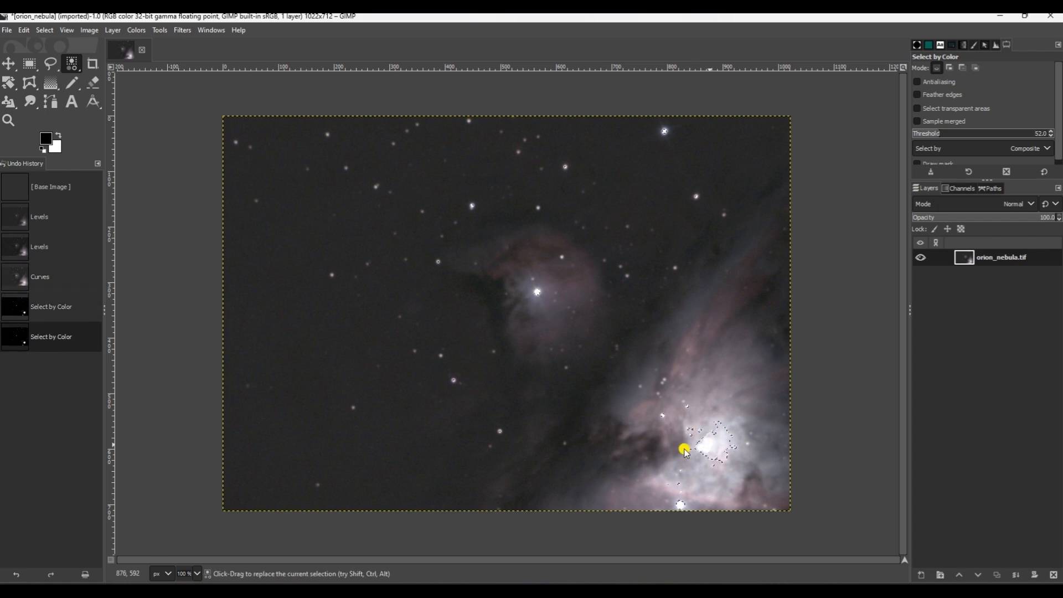
left_click(684, 453)
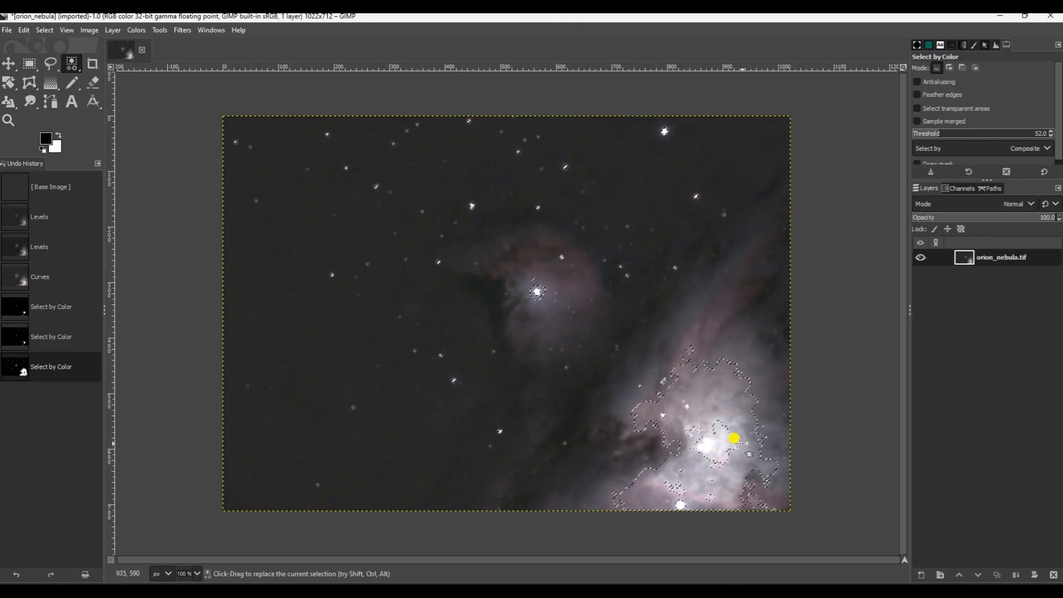
left_click(736, 410)
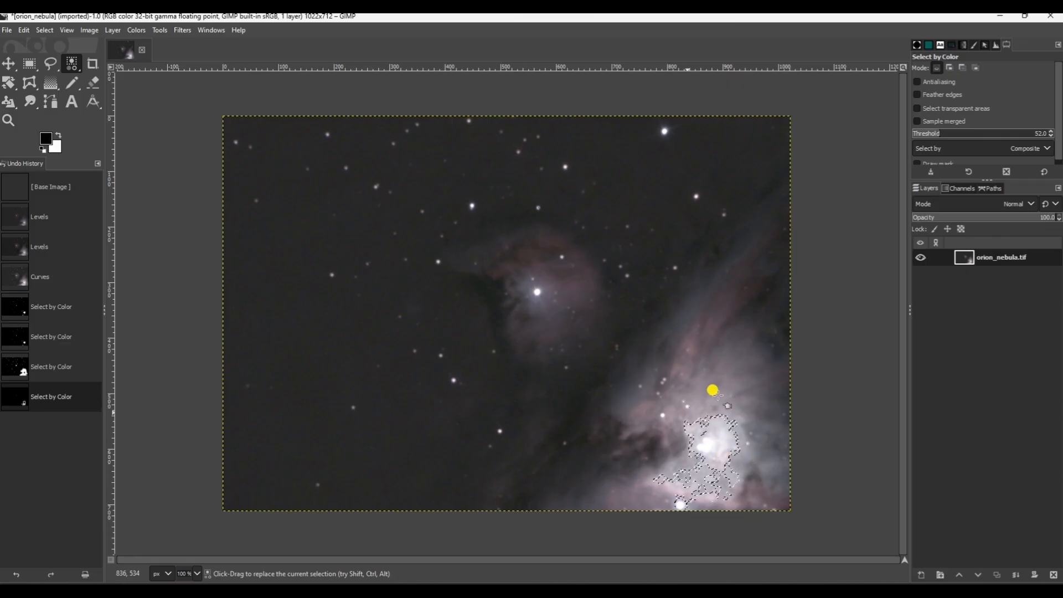
left_click(688, 394)
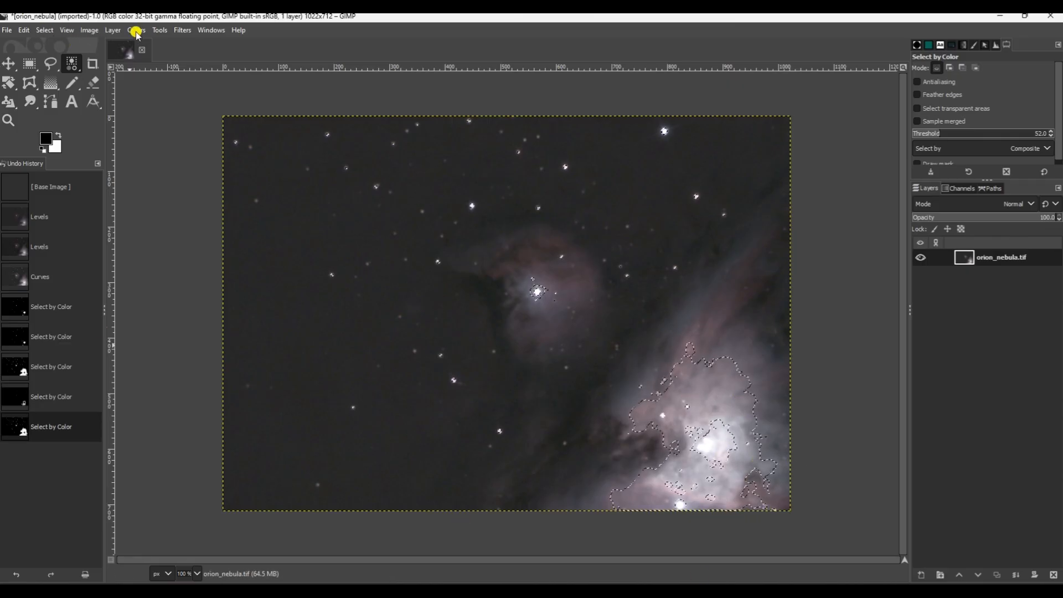
Feather the nebula selection by 4 px.
left_click(53, 31)
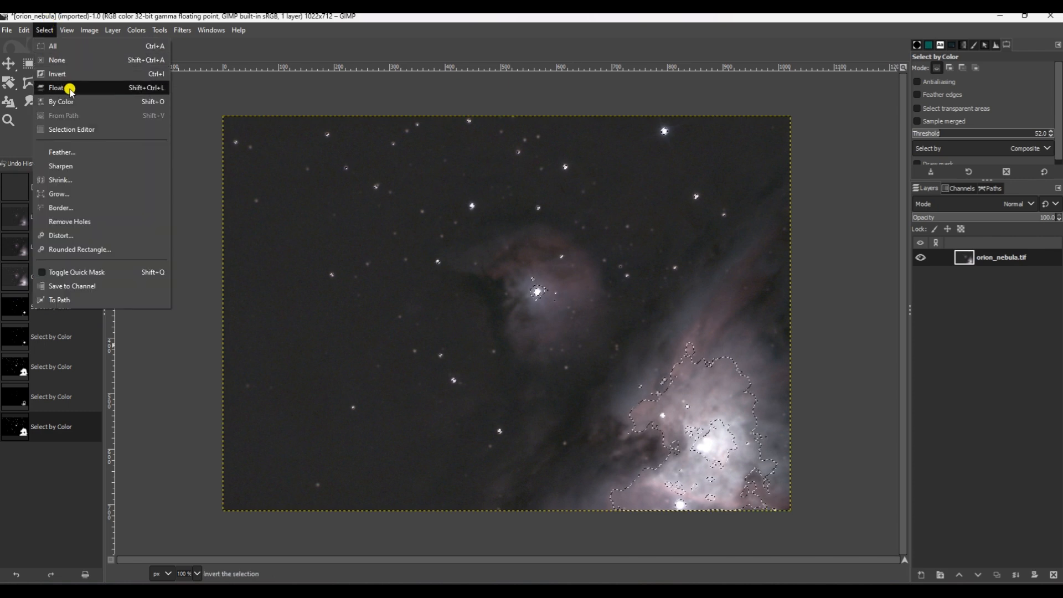
left_click(75, 151)
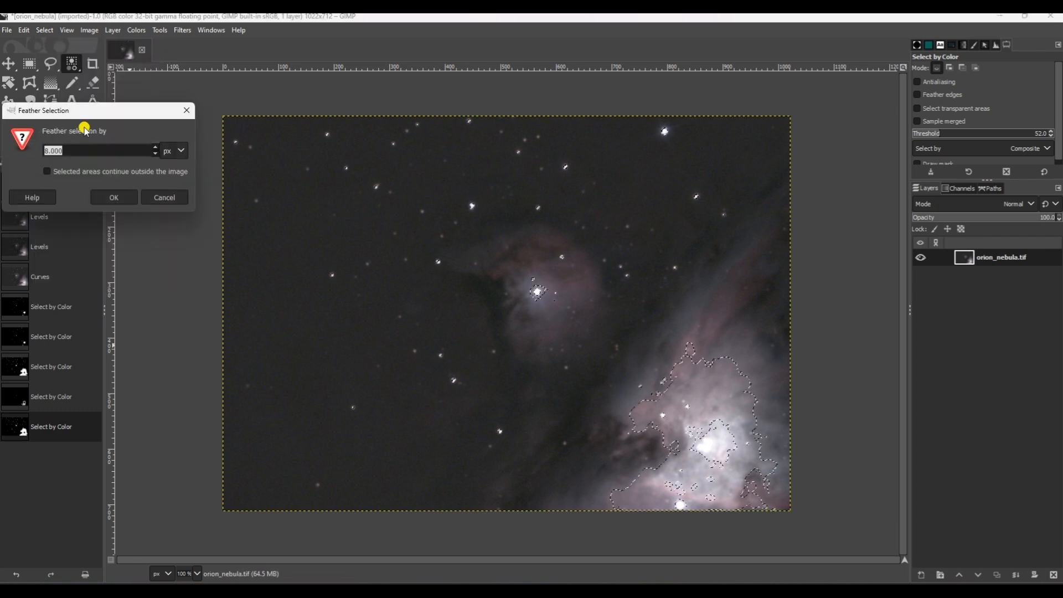
left_click_drag(82, 110, 137, 104)
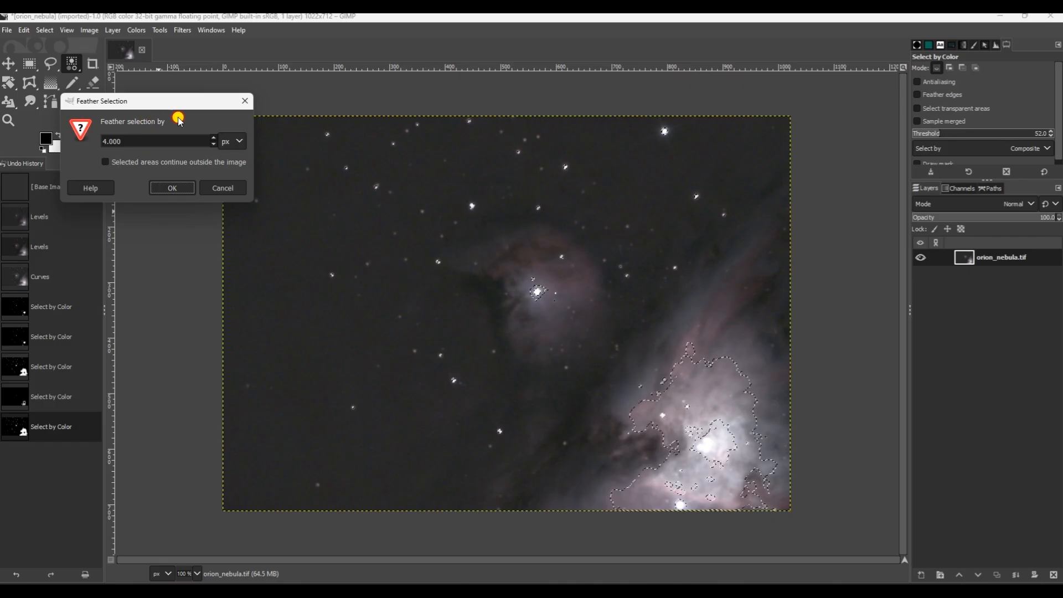
left_click(184, 188)
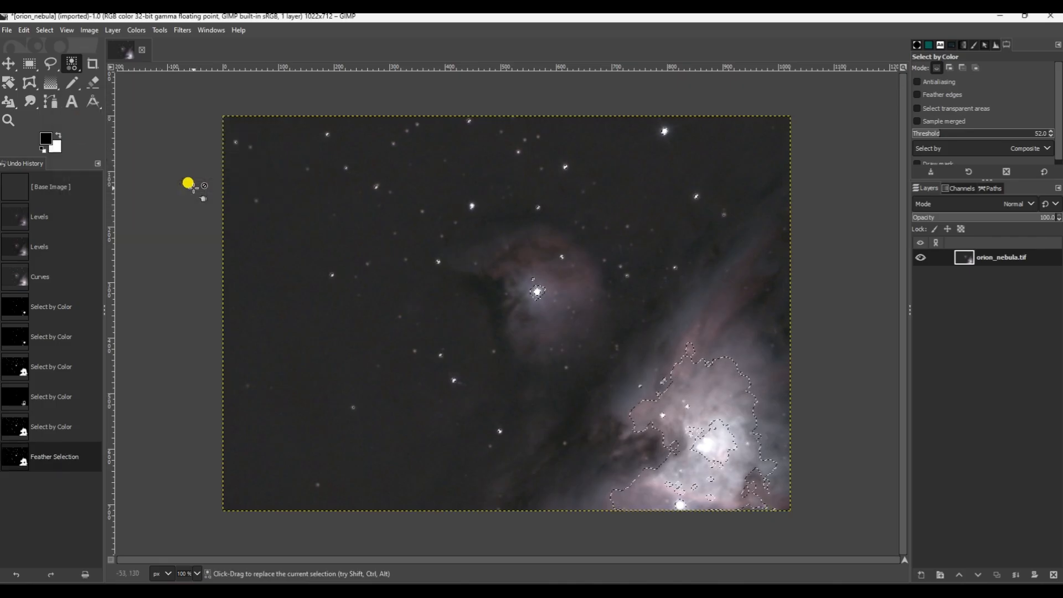
Darken the feathered nebula selection with a smooth Value curve, placing a point at input 63.76 and output 51.46.
left_click(136, 30)
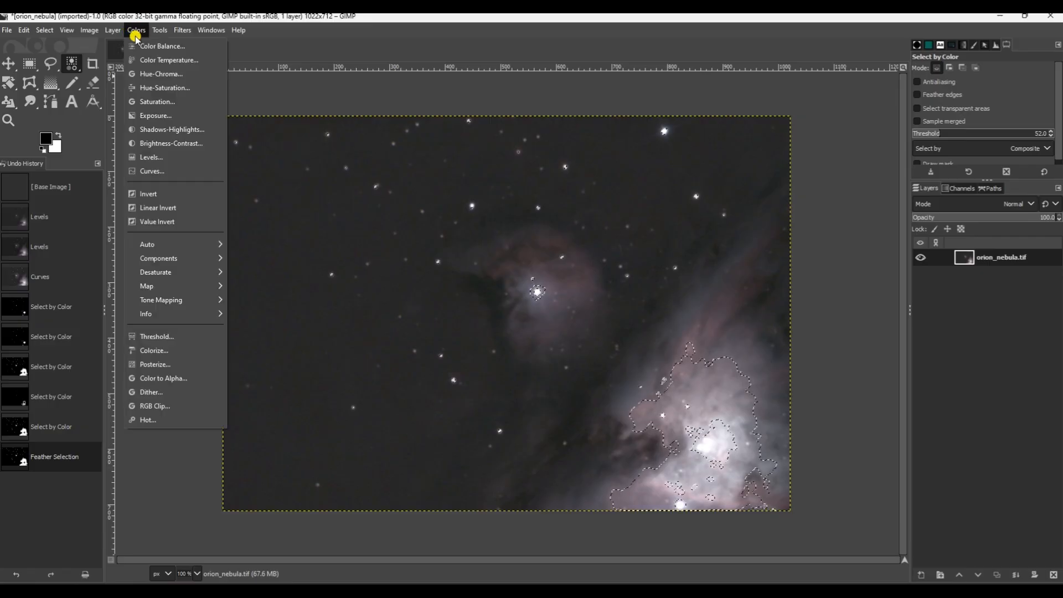
left_click(186, 168)
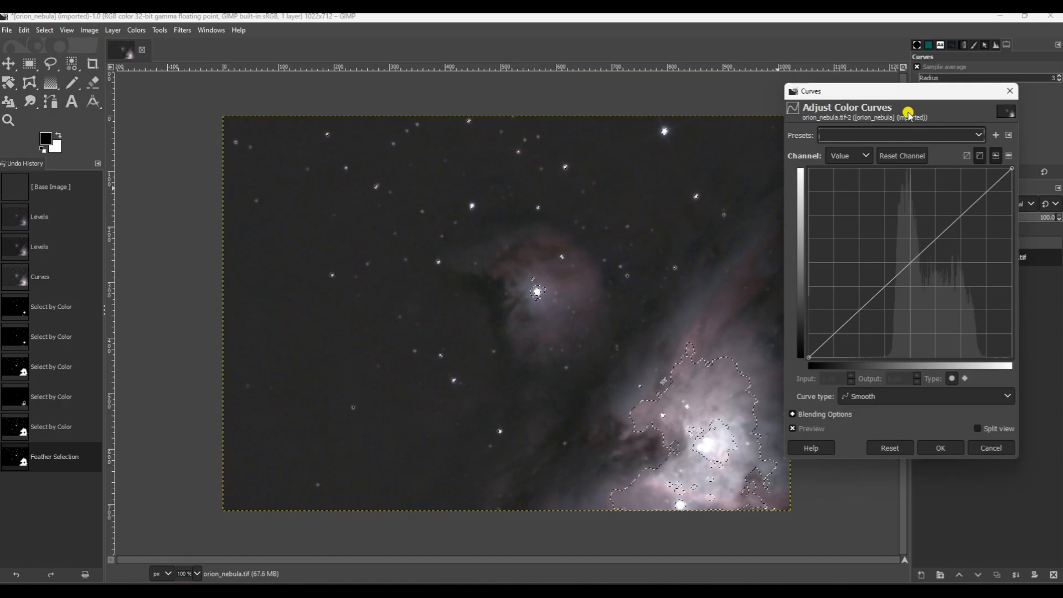
left_click_drag(904, 92, 927, 48)
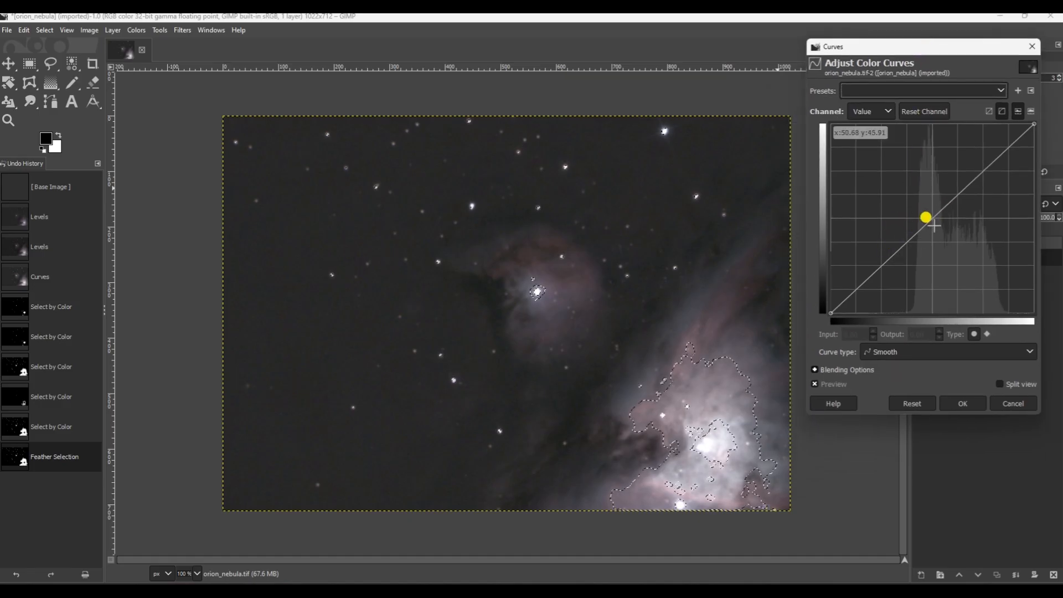
left_click_drag(955, 200, 961, 216)
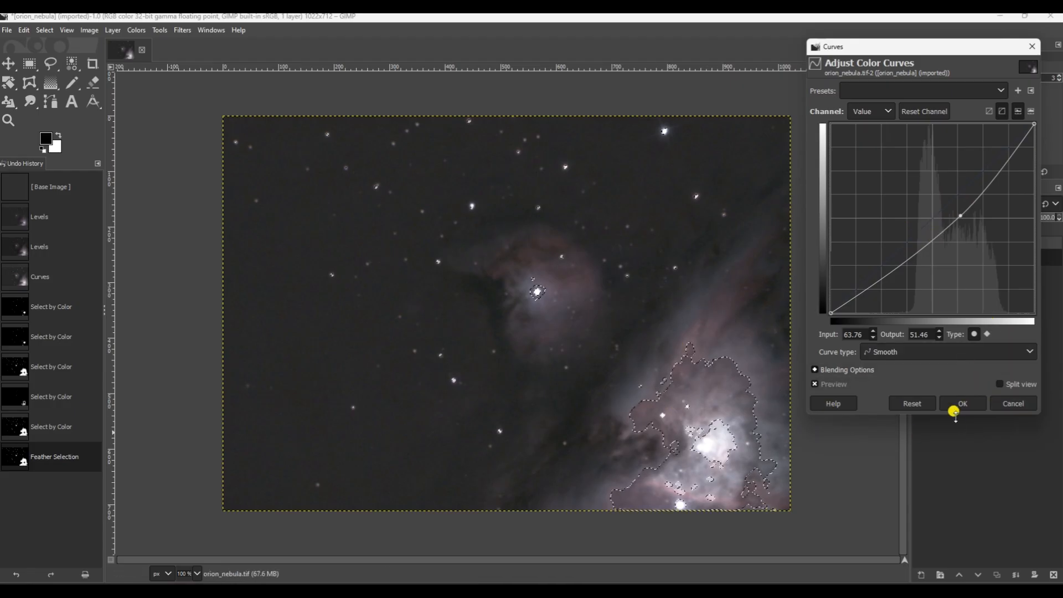
left_click(691, 395)
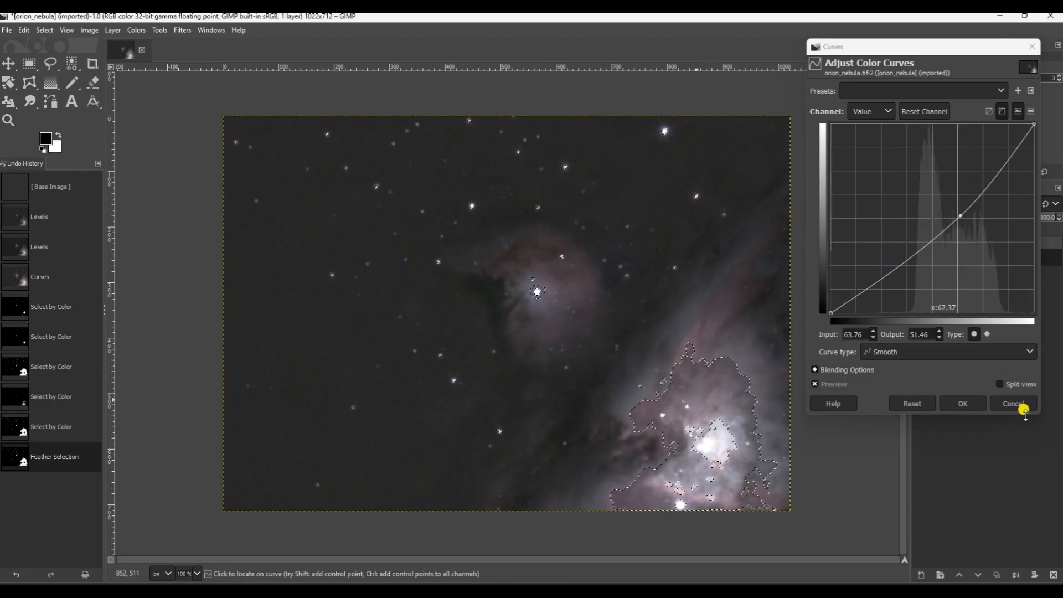
left_click(974, 406)
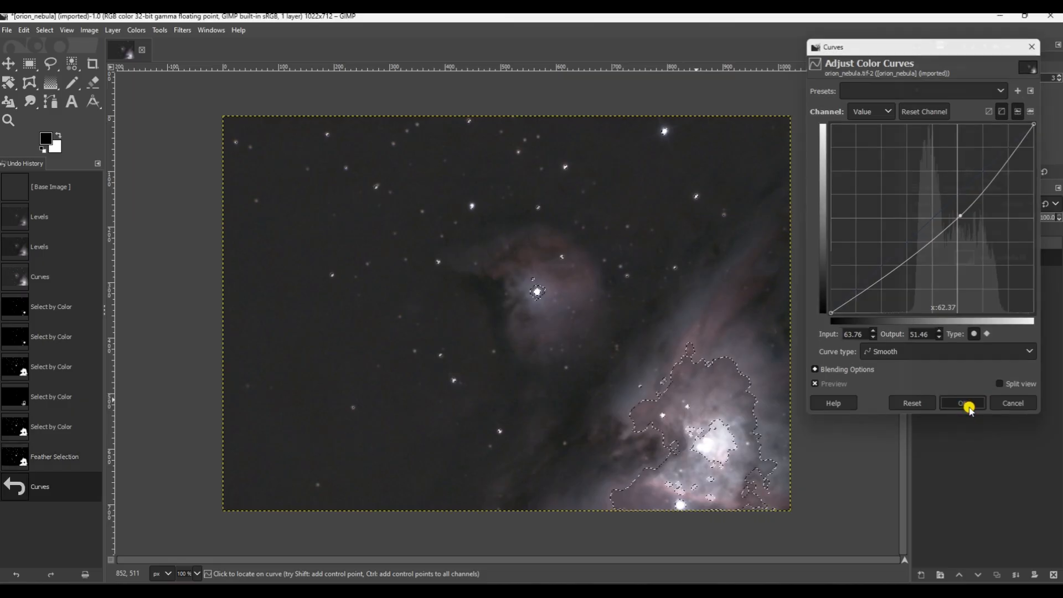
Clear the selection, inspect the nebula's edges up close, and revert the image to the Curves state before the color selections.
left_click(44, 31)
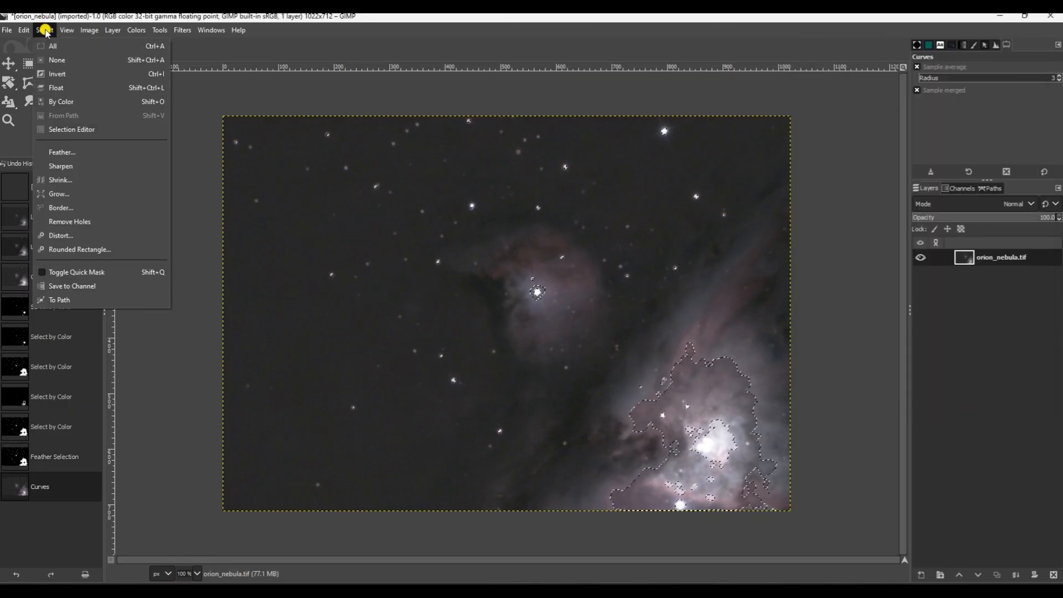
left_click(65, 59)
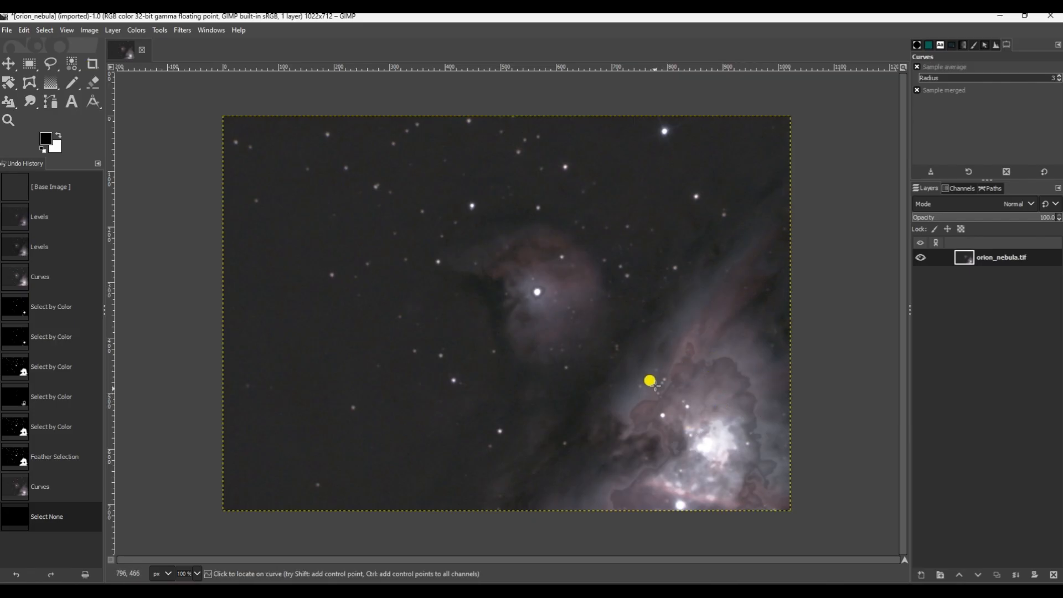
scroll(639, 427, "up", 2, "ctrl")
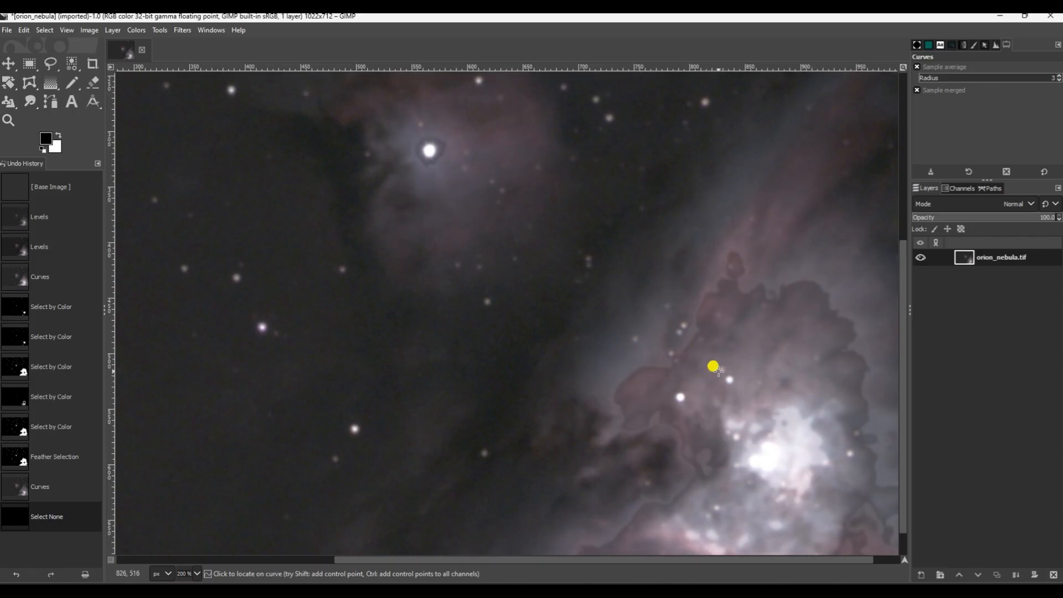
scroll(713, 366, "down", 2, "ctrl")
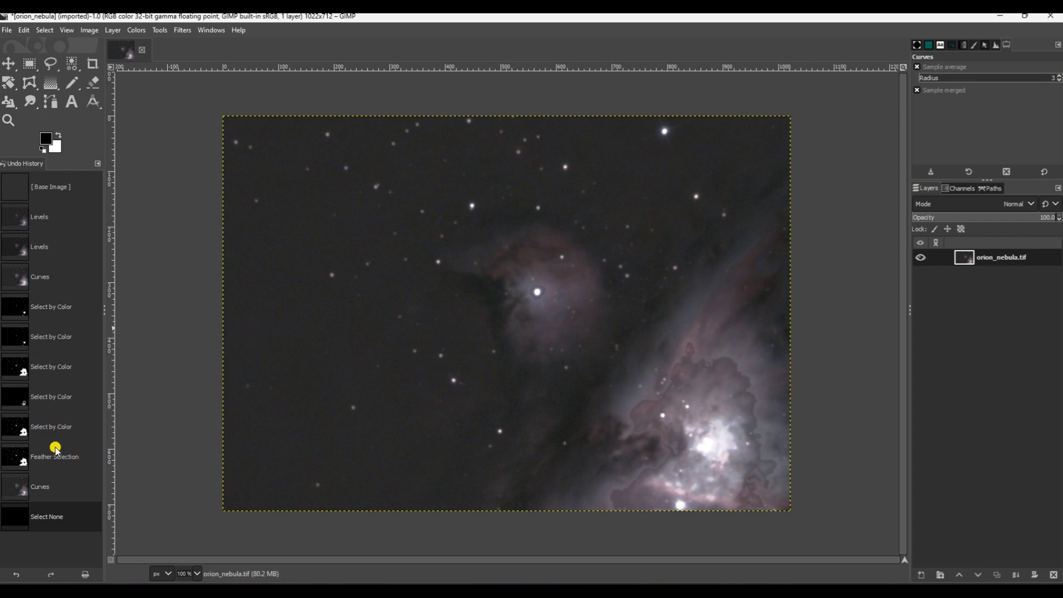
left_click(64, 281)
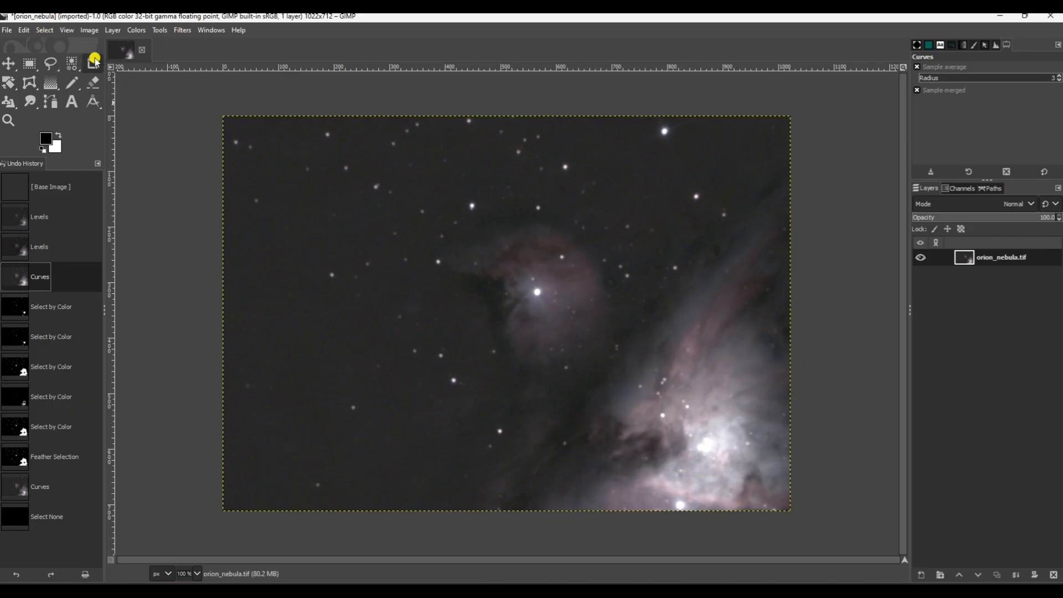
Select the large nebula by color, sampling its bright core and adding the glow above it.
left_click(71, 62)
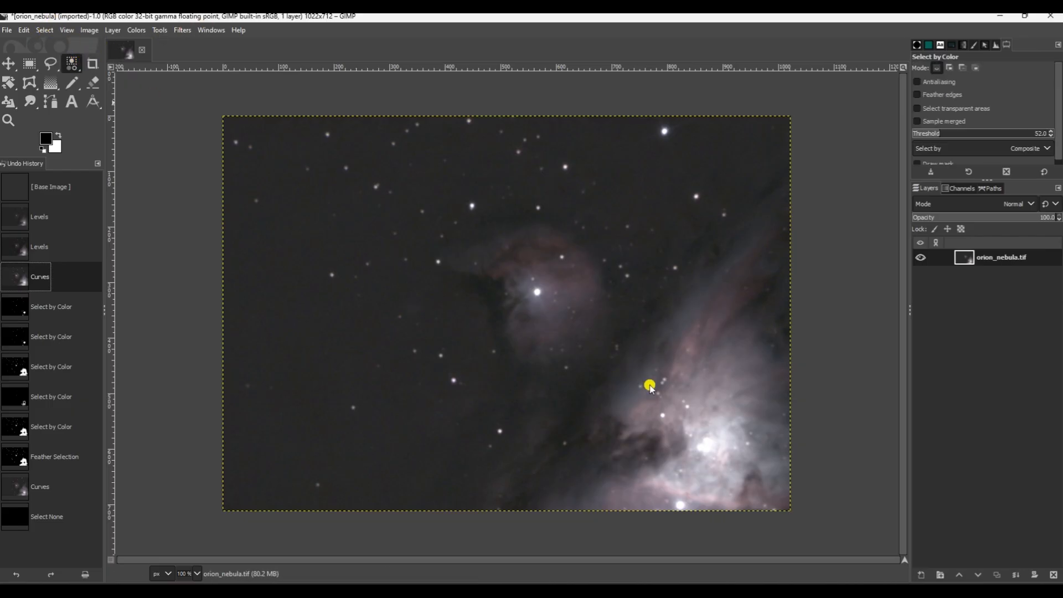
left_click(722, 438)
left_click(694, 389, "shift")
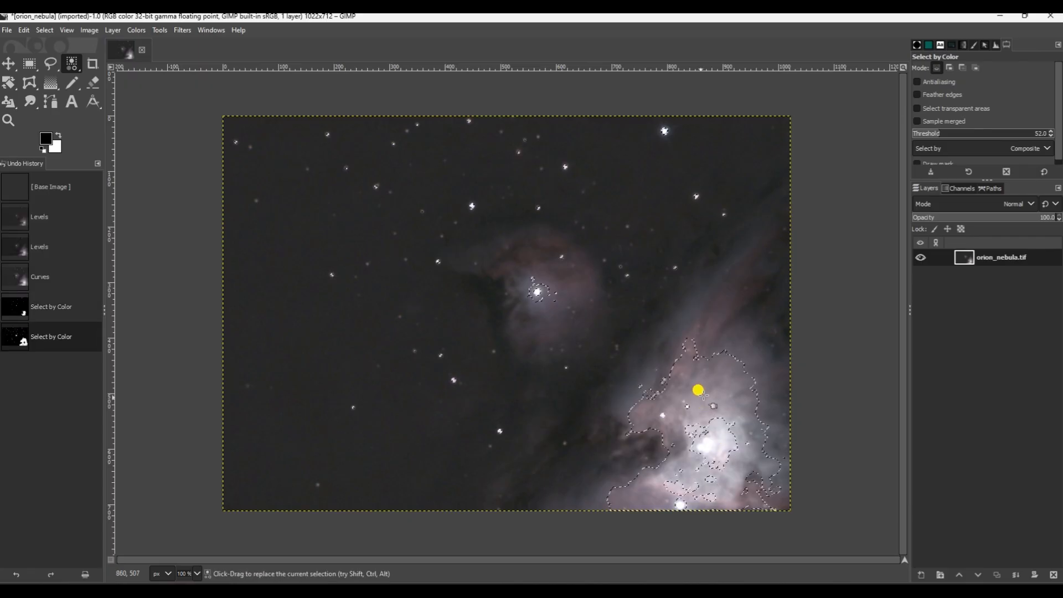
Feather the color selection by 80 px.
left_click(43, 30)
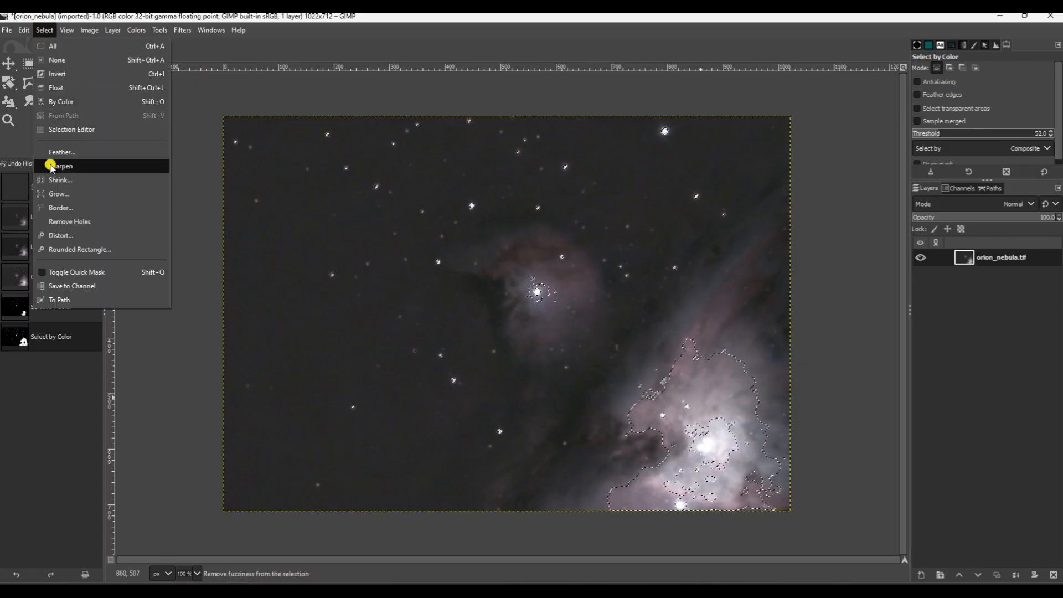
left_click(65, 153)
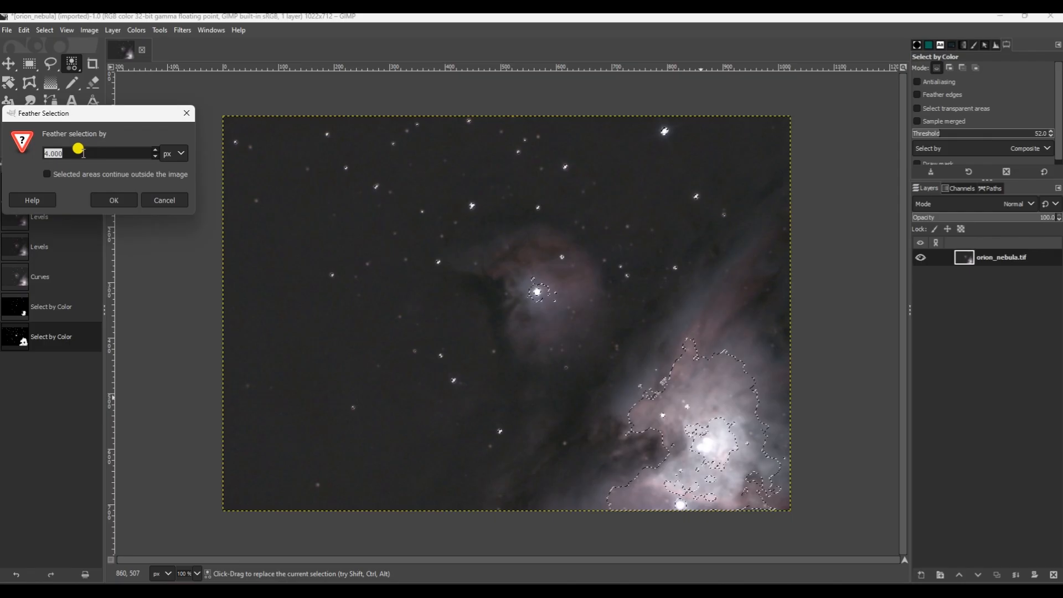
left_click_drag(104, 115, 177, 115)
left_click(119, 153)
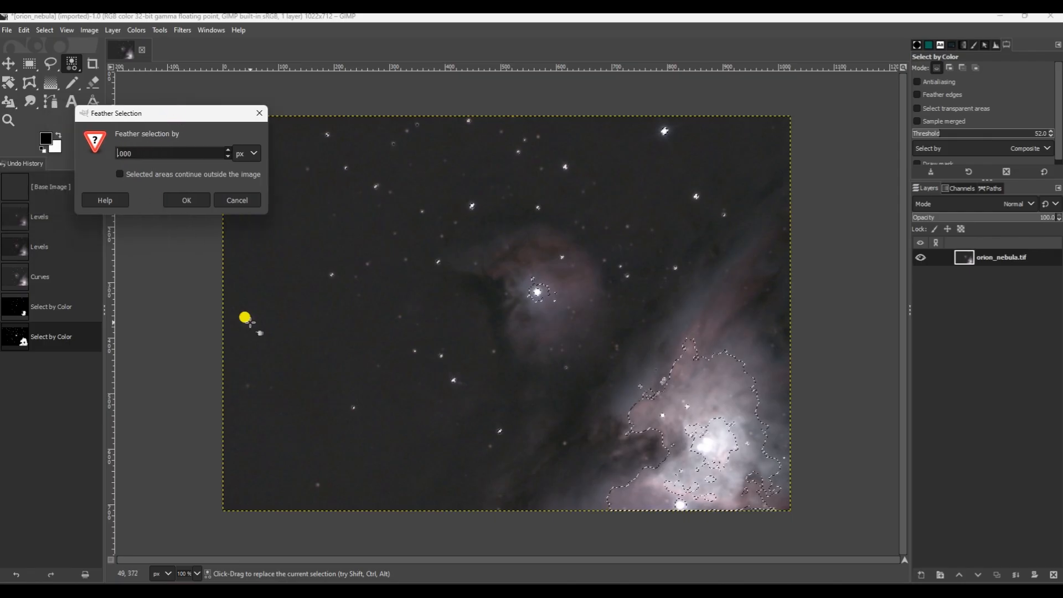
left_click(245, 318)
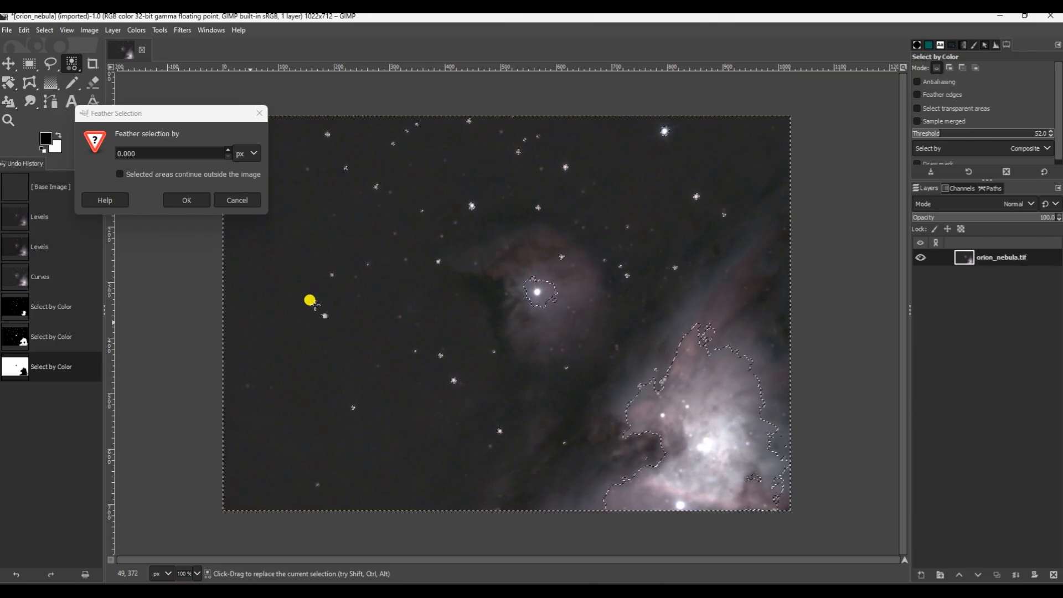
left_click(119, 153)
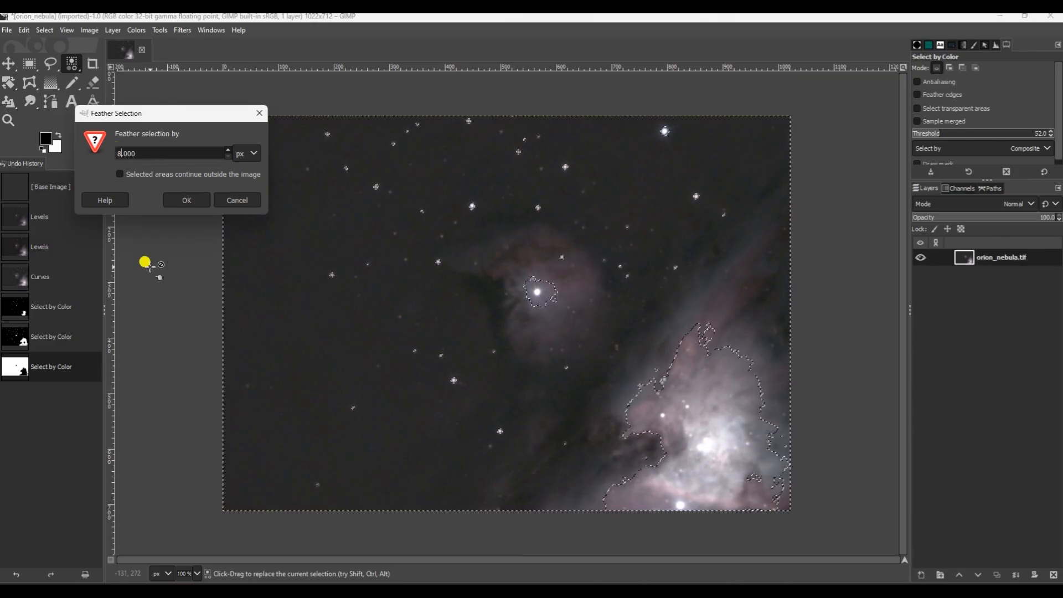
type("8")
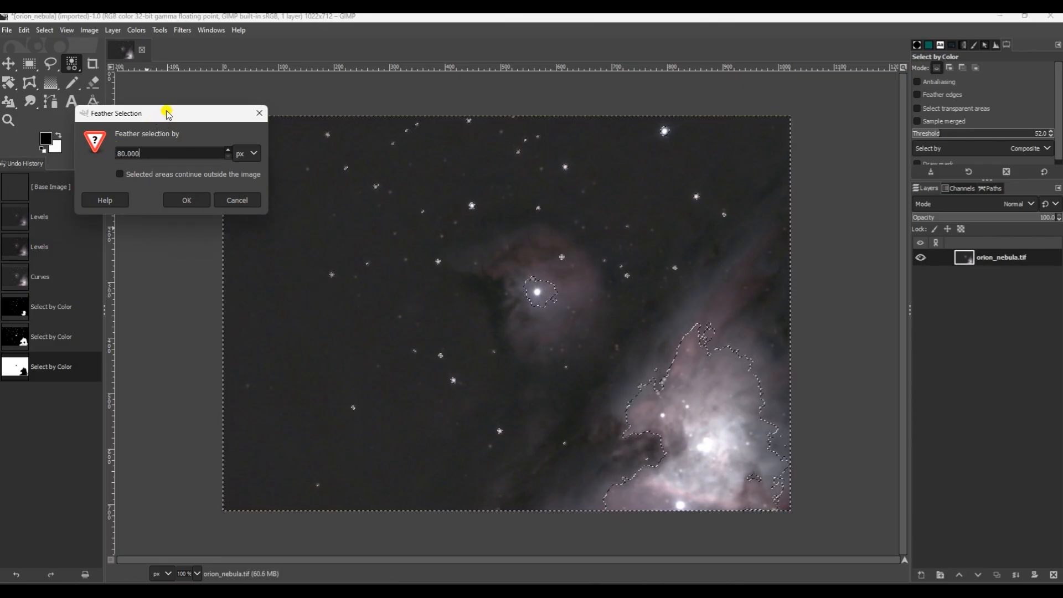
left_click_drag(165, 113, 200, 113)
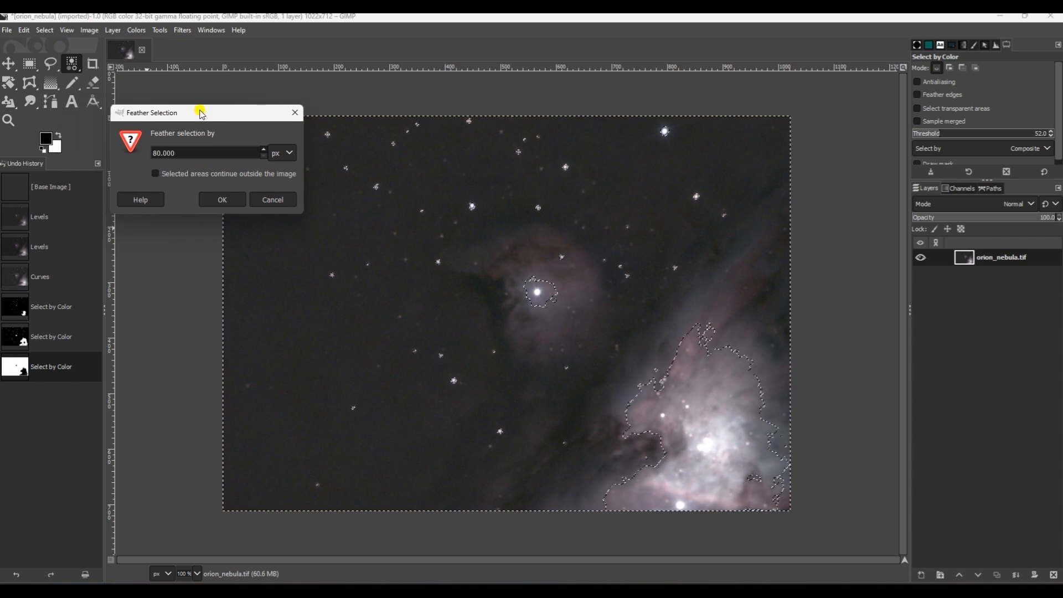
left_click(231, 199)
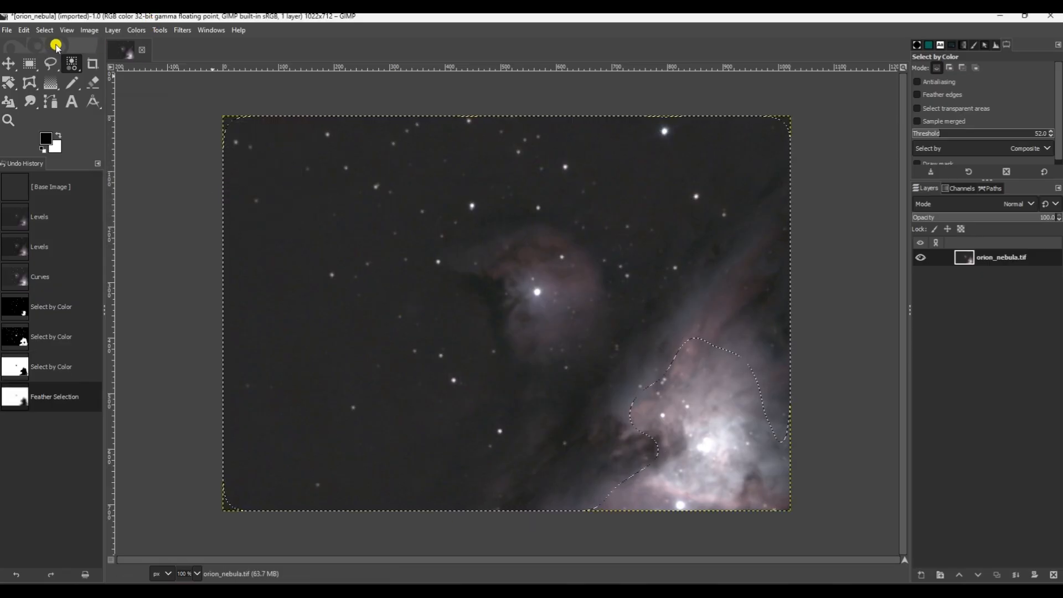
Darken the feathered nebula core with a smooth Value curve point at input 57.77 and output 37.72, and clear the selection.
left_click(138, 30)
left_click(173, 174)
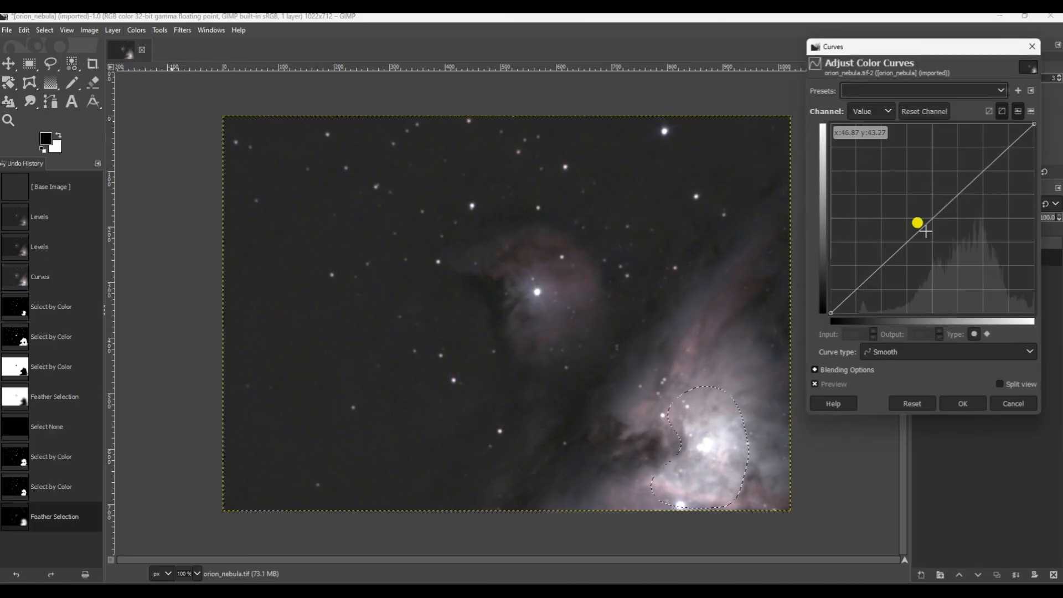
left_click_drag(927, 232, 949, 241)
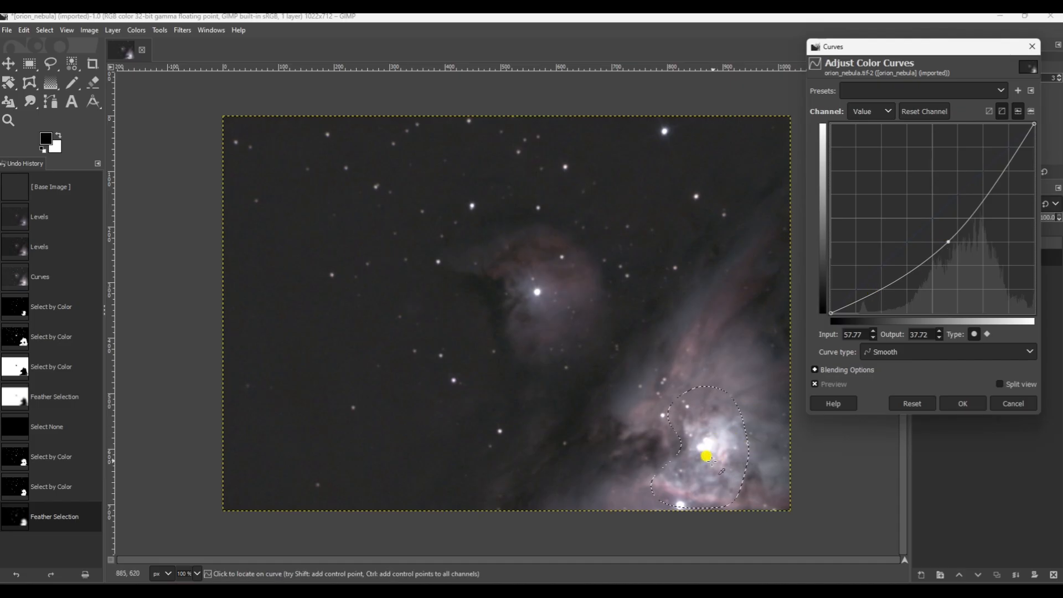
left_click(978, 406)
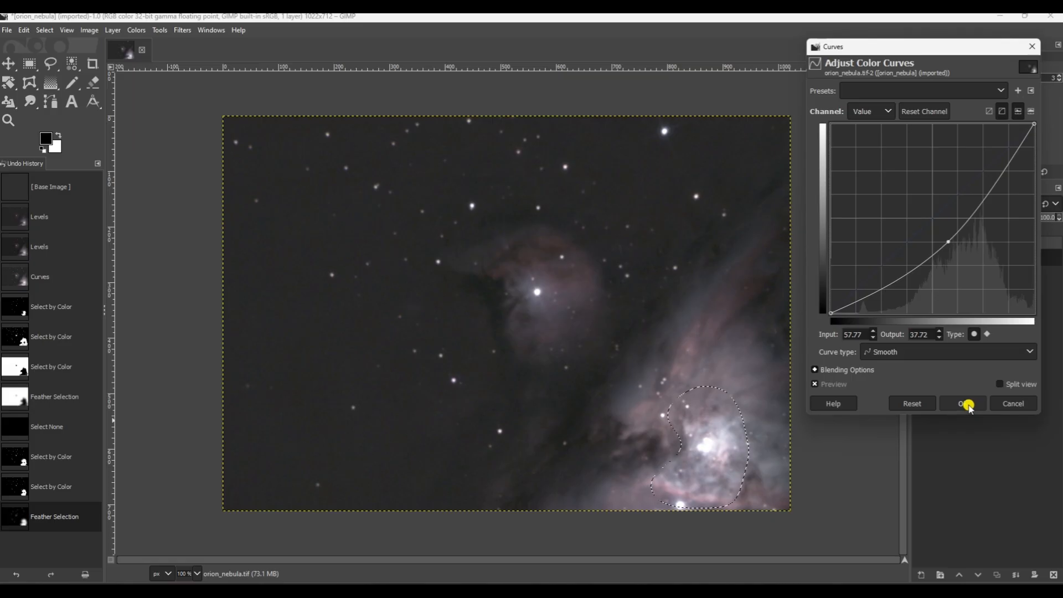
left_click(36, 30)
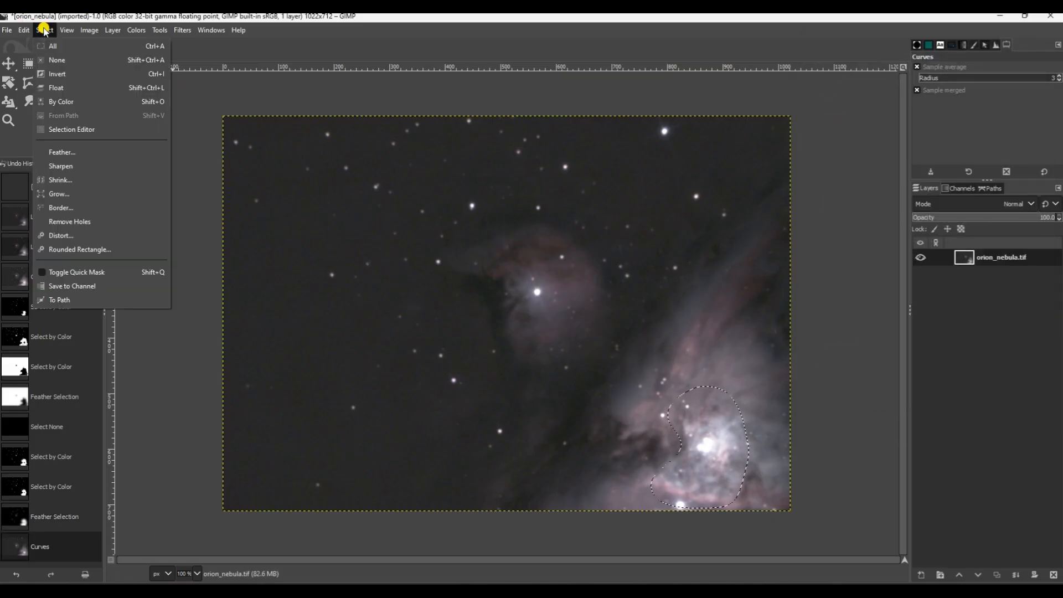
left_click(71, 59)
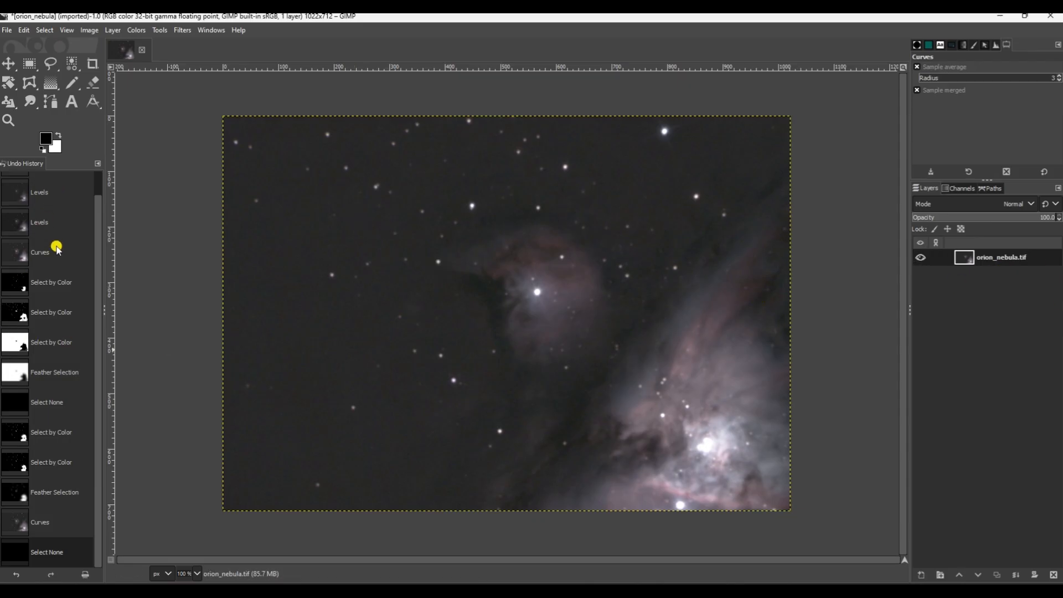
Compare the image at the Curves state before the core selection with the latest state in the undo history.
scroll(56, 244, "up", 1)
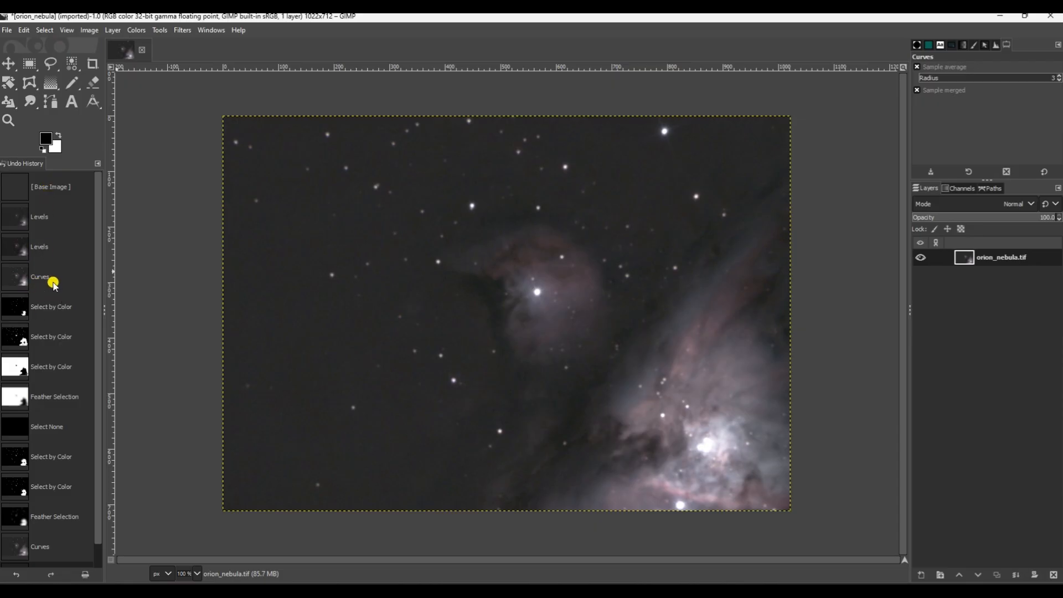
scroll(56, 296, "down", 1)
scroll(44, 288, "up", 1)
left_click(45, 283)
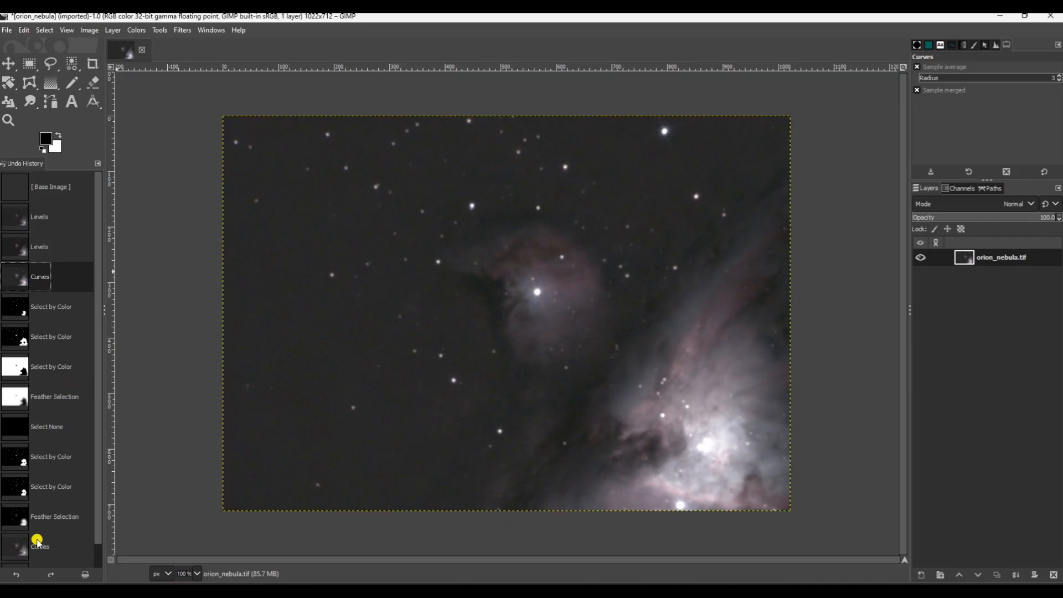
scroll(97, 561, "down", 1)
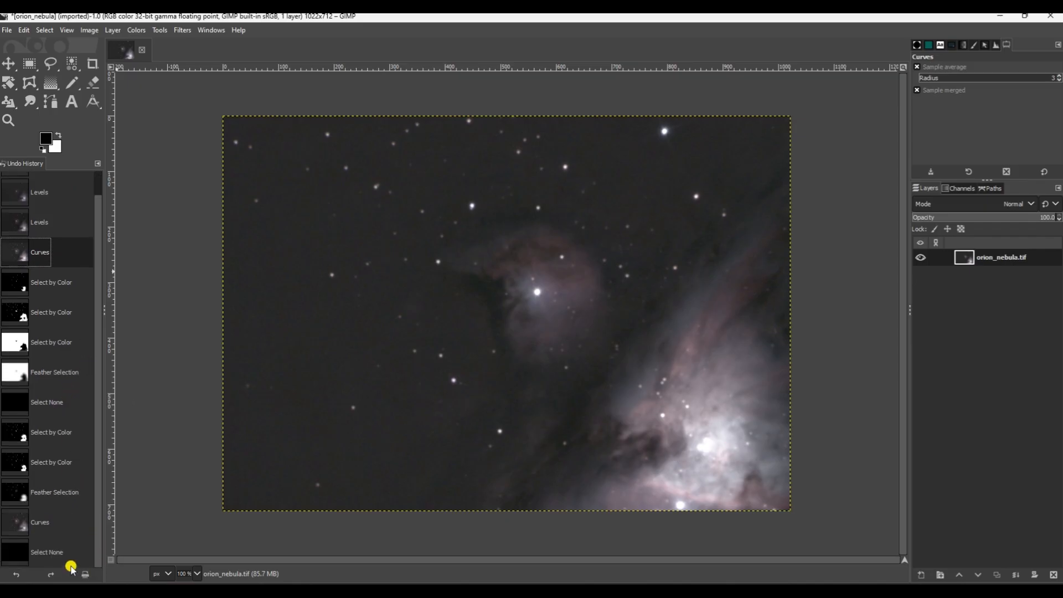
left_click(53, 549)
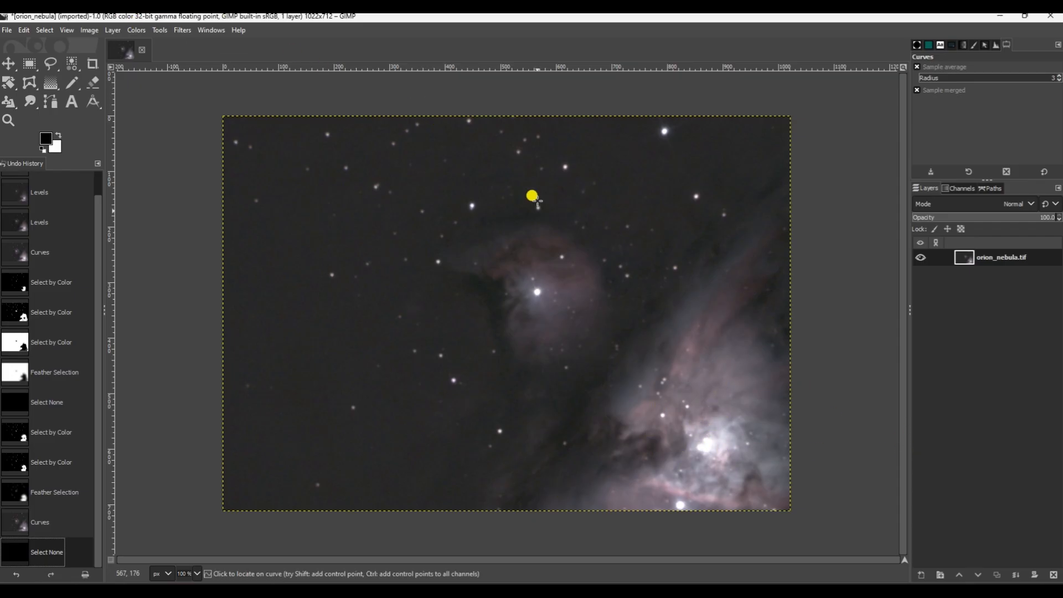
Brighten the whole image with a smooth Value curve raised in the highlights.
left_click(142, 30)
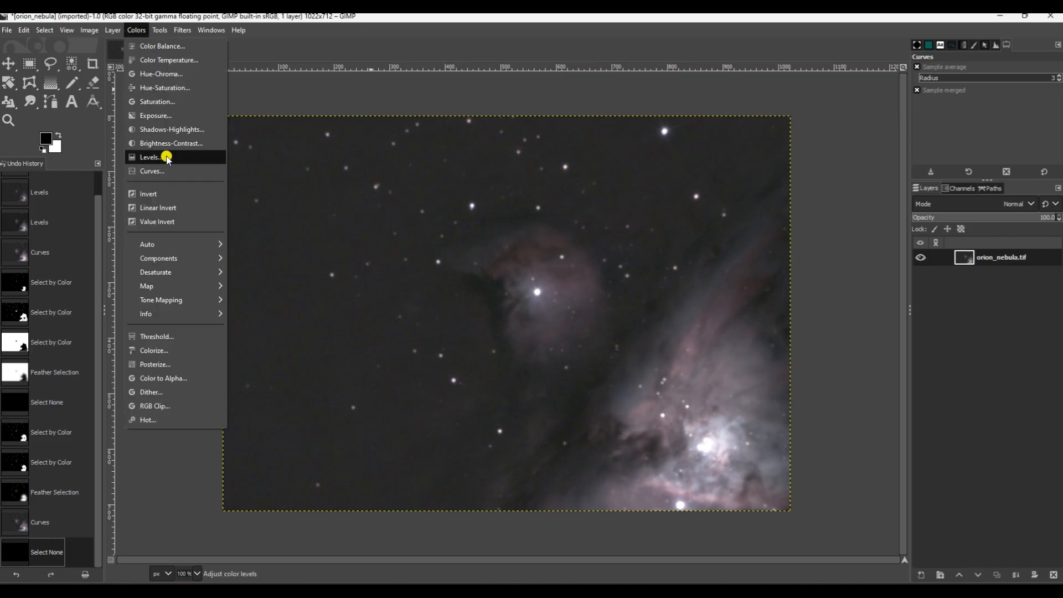
left_click(145, 157)
mouse_move(989, 150)
left_mouse_down()
mouse_move(970, 131)
mouse_move(975, 157)
left_mouse_up()
left_click(966, 404)
Darken the sky background with a smooth Value curve lowered slightly in the shadows.
left_click(138, 31)
left_click(144, 156)
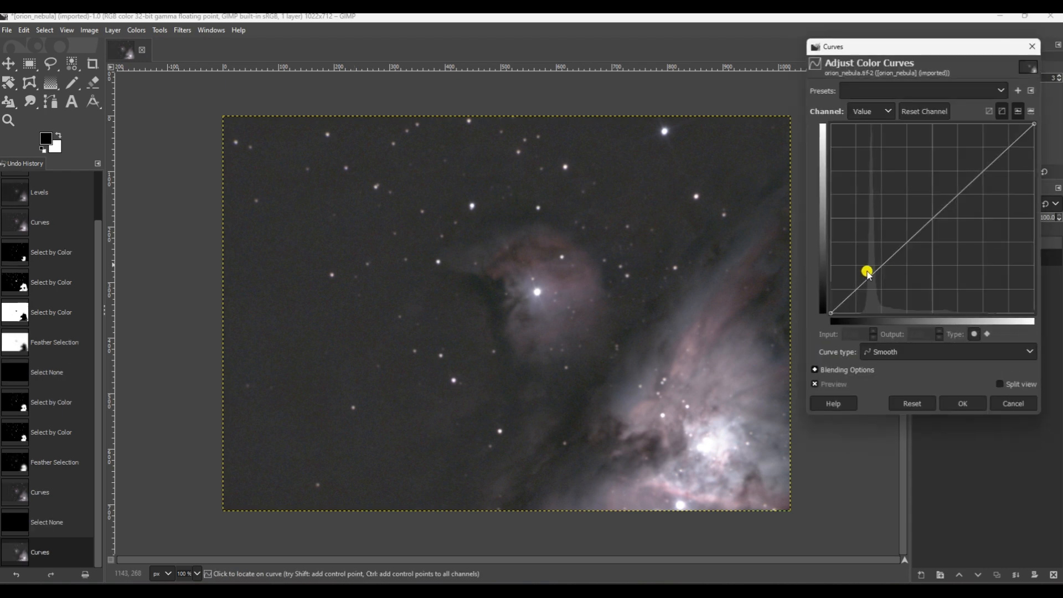
left_click_drag(867, 272, 873, 284)
left_click(965, 404)
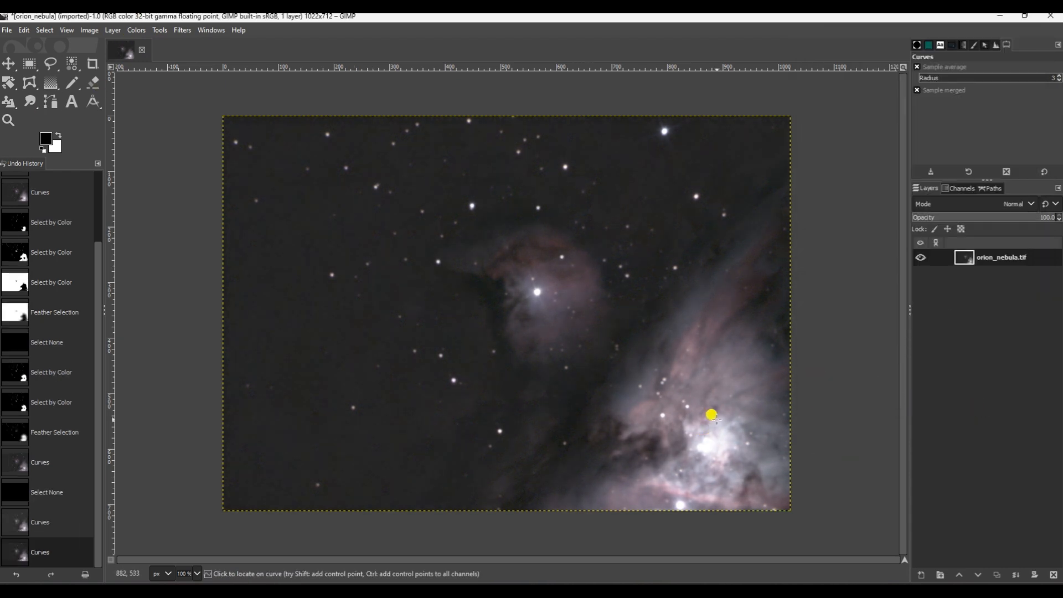
Select the nebula's bright core by color, sampling the core and the glow just above it, and feather the selection.
left_click(75, 66)
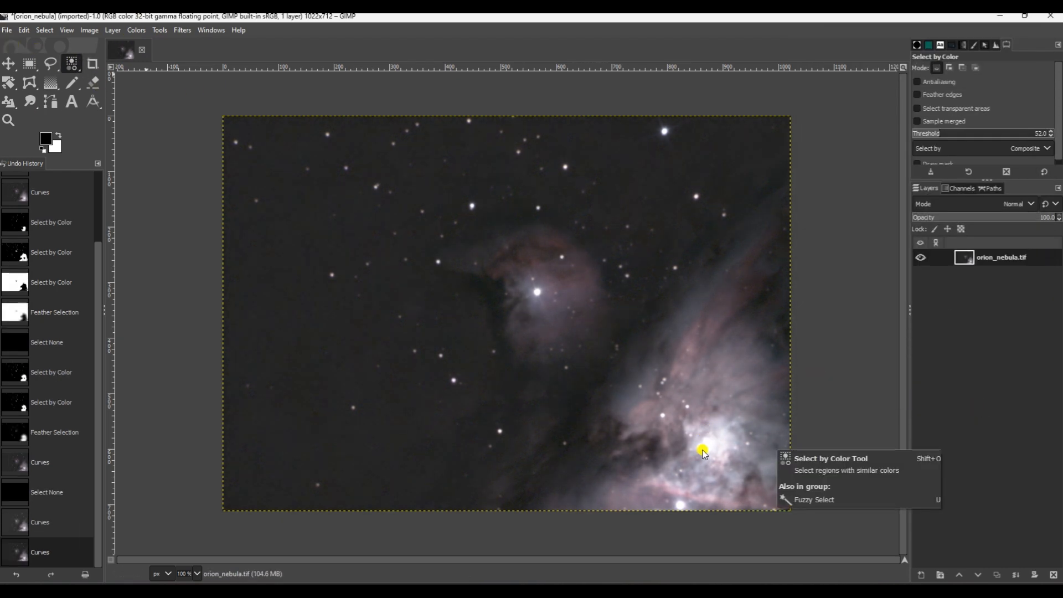
left_click(712, 443)
left_click(695, 427)
left_click(45, 31)
left_click(57, 144)
left_click(264, 203)
Tone down the feathered core selection with a smooth Value curve lowered in the highlights.
left_click(137, 31)
left_click(144, 157)
left_click_drag(910, 235, 972, 209)
left_click(964, 404)
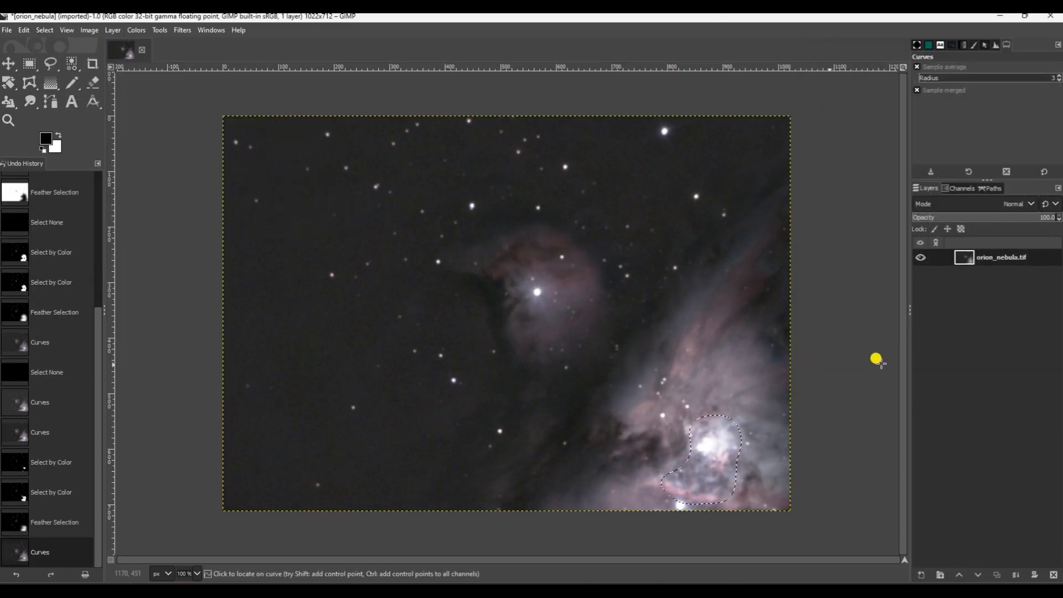
Clear the feathered selection around the nebula's bright core.
left_click(44, 30)
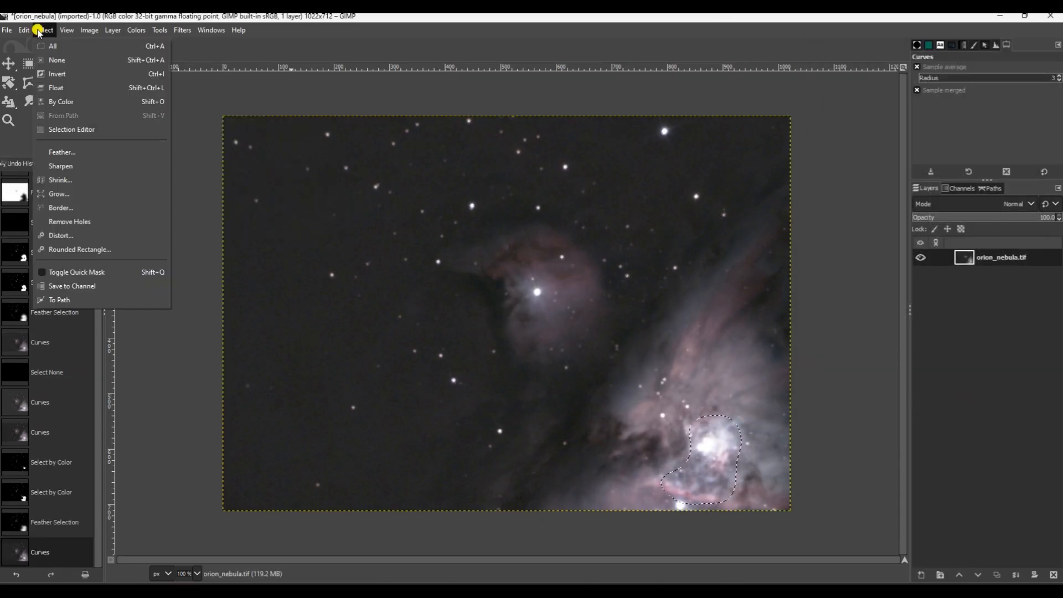
left_click(68, 61)
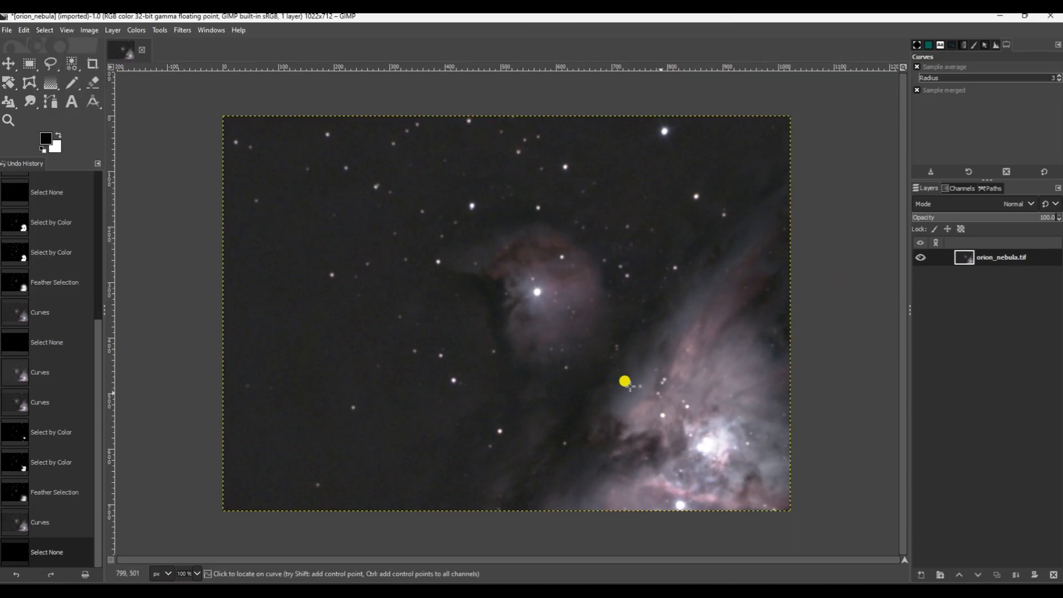
Inspect the processed nebula up close, examining the bright core, the surrounding glow and the smaller nebula around the central star.
scroll(673, 408, "up", 2)
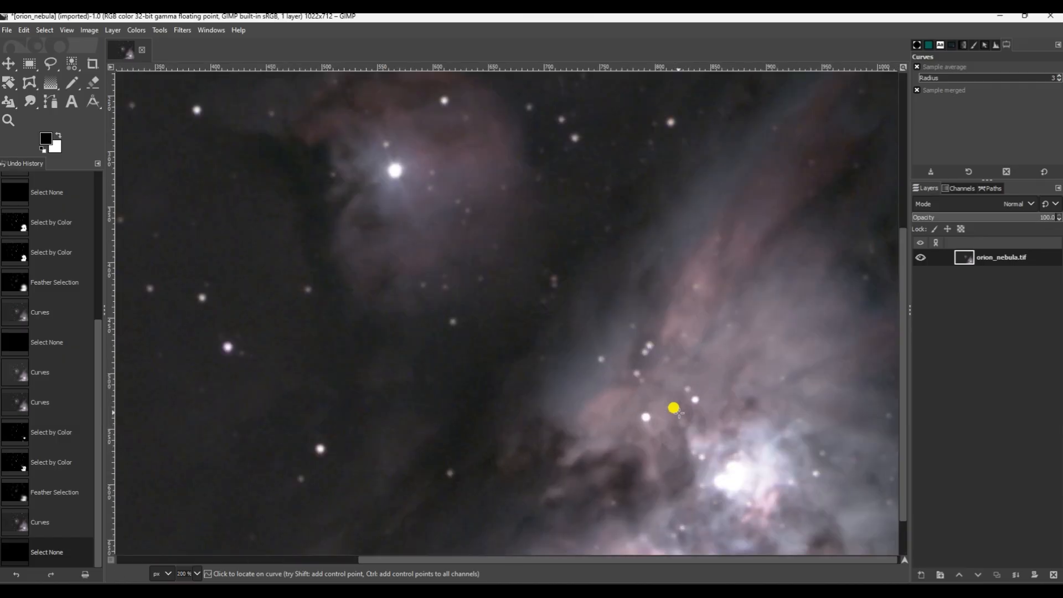
scroll(764, 506, "down", 2)
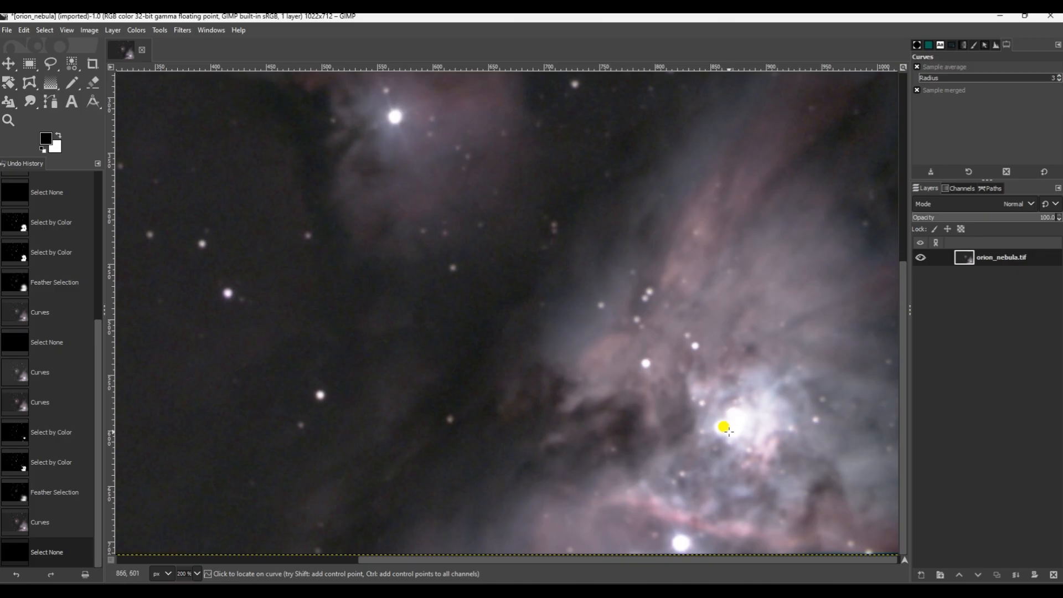
scroll(726, 429, "up", 2, "ctrl")
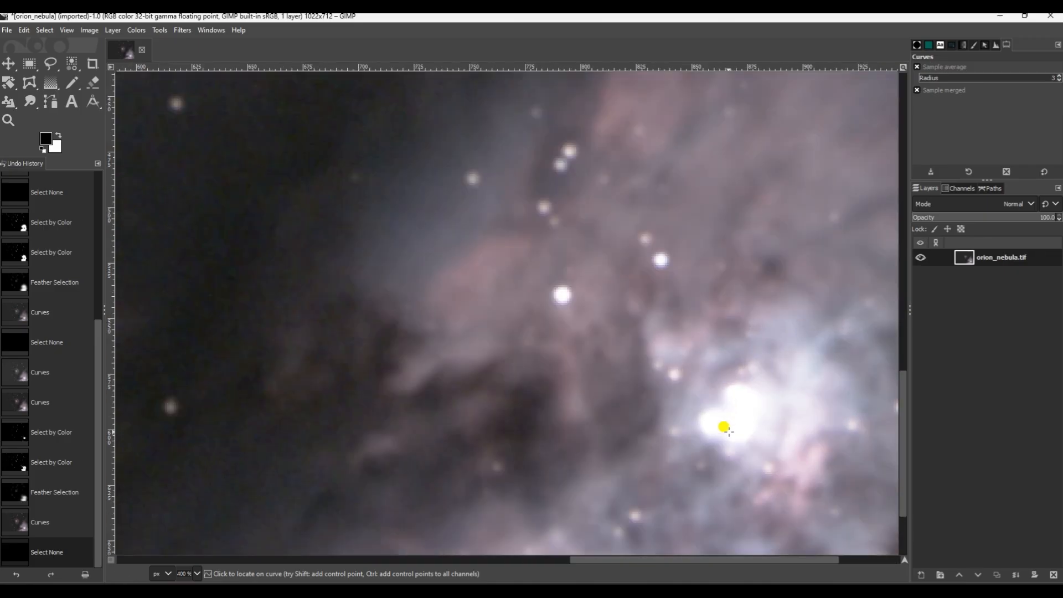
scroll(726, 429, "down", 3, "ctrl")
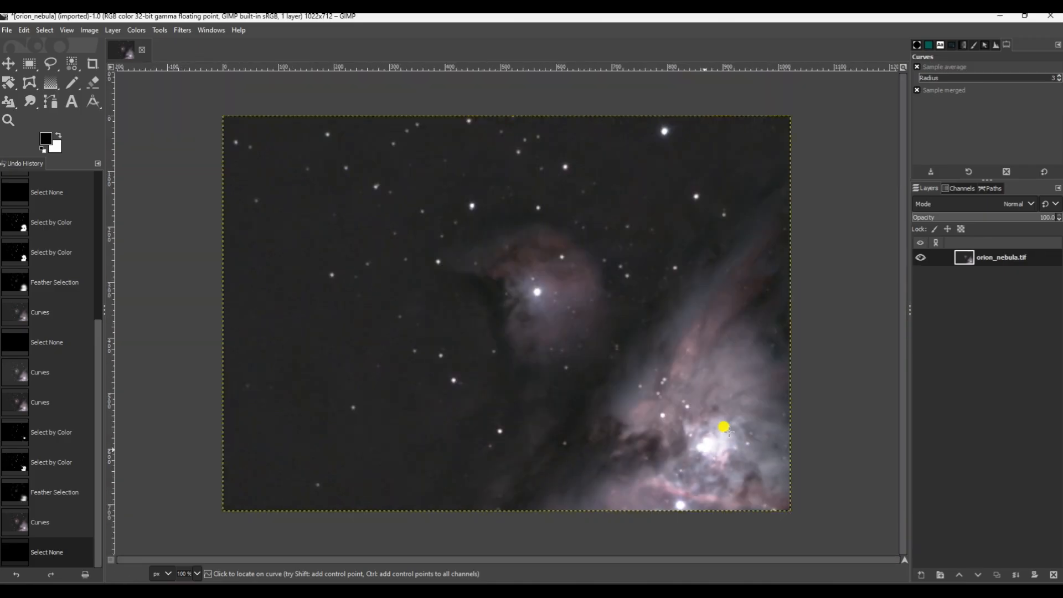
scroll(727, 429, "up", 1, "ctrl")
scroll(518, 155, "up", 3)
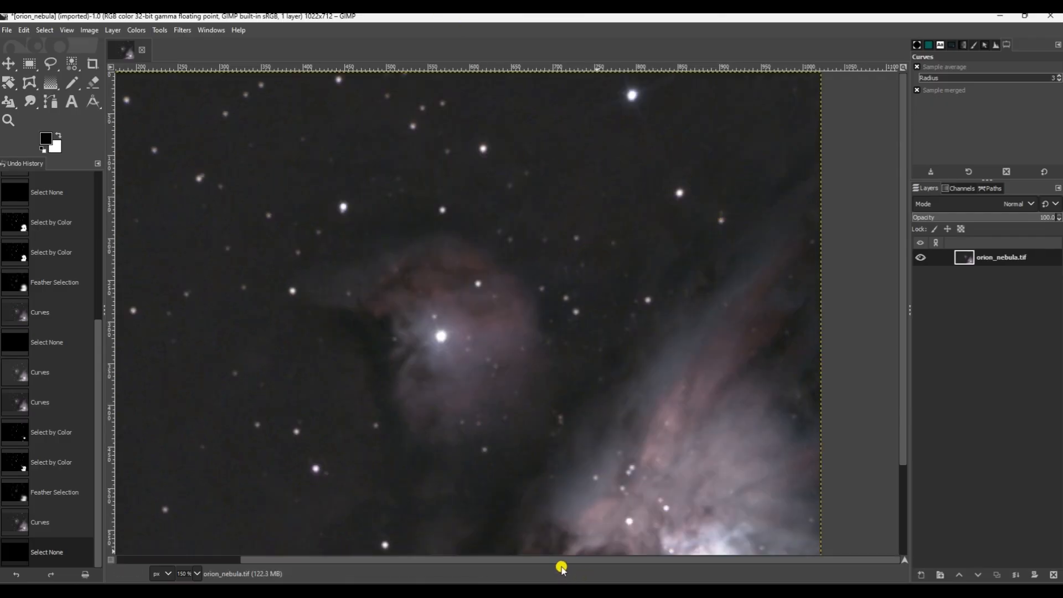
left_click_drag(560, 561, 404, 576)
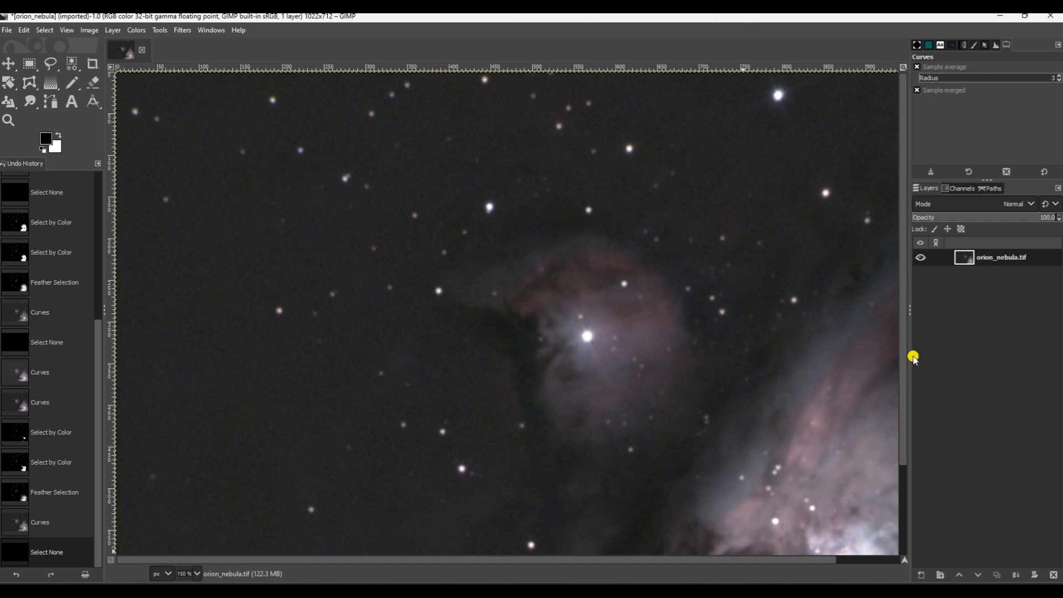
left_click_drag(901, 354, 916, 427)
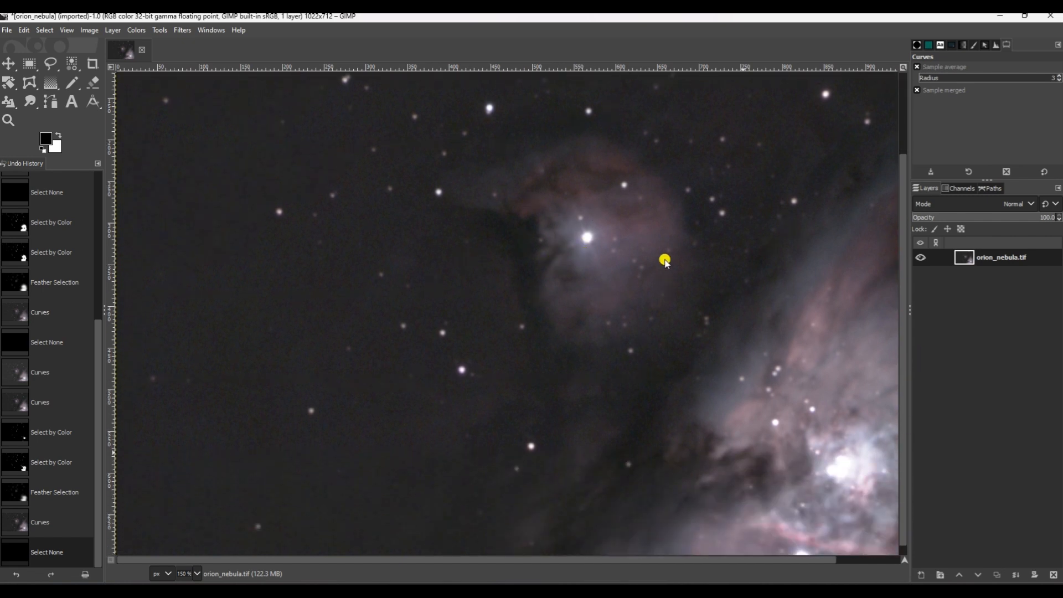
scroll(787, 265, "up", 3)
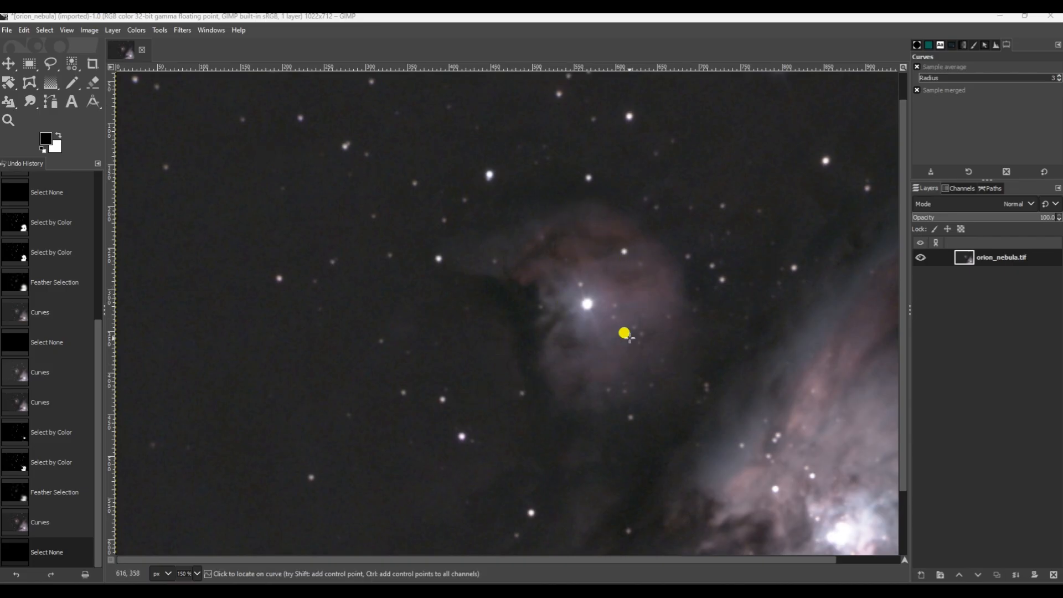
Review the whole image at 25 %, 50 % and 100 % magnification to judge the overall stretch.
left_click(196, 573)
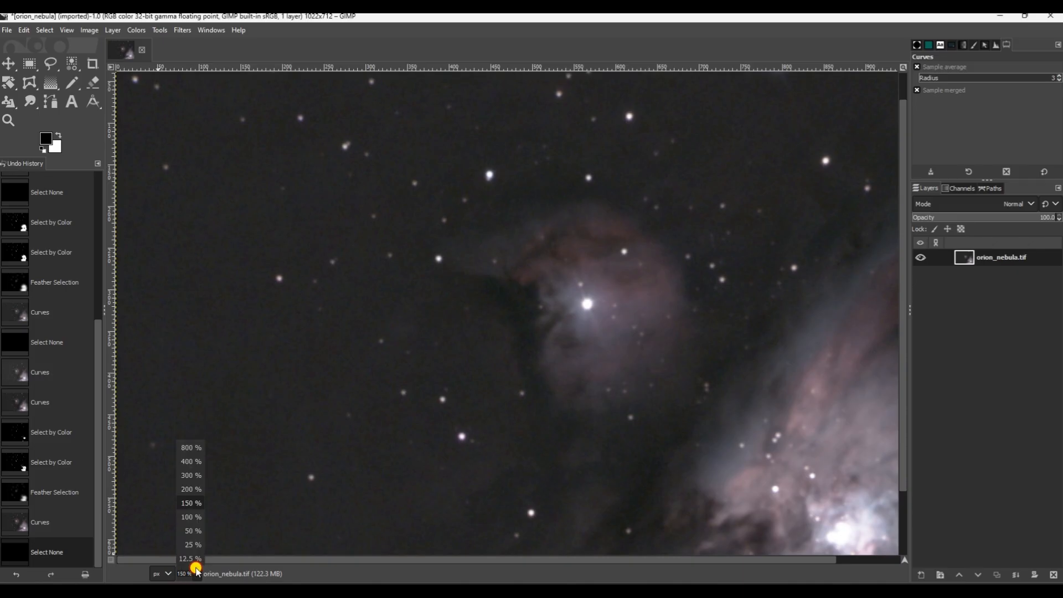
left_click(189, 536)
left_click(198, 574)
left_click(205, 525)
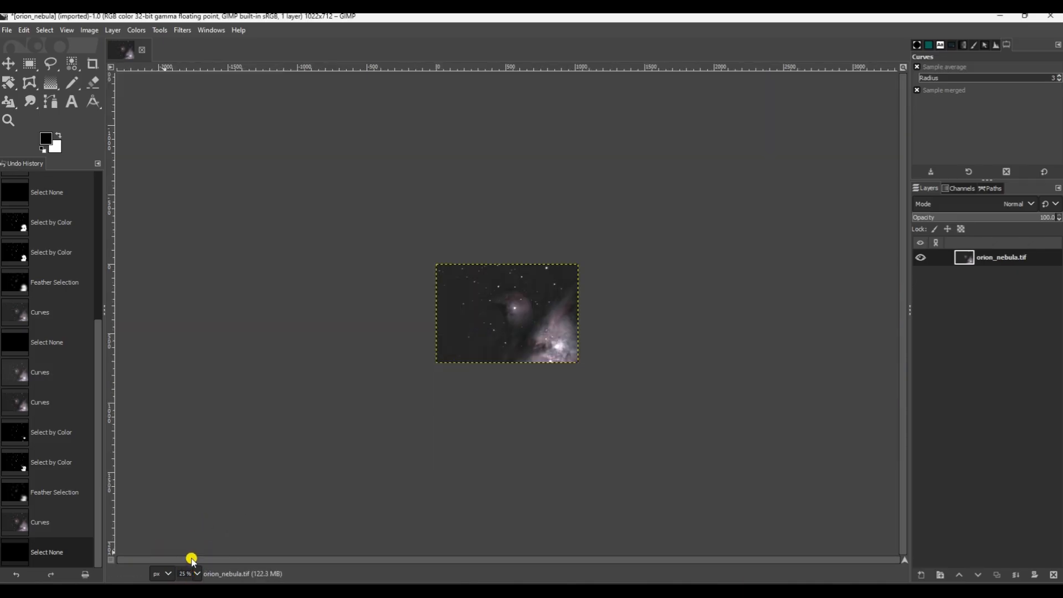
left_click(196, 573)
left_click(194, 531)
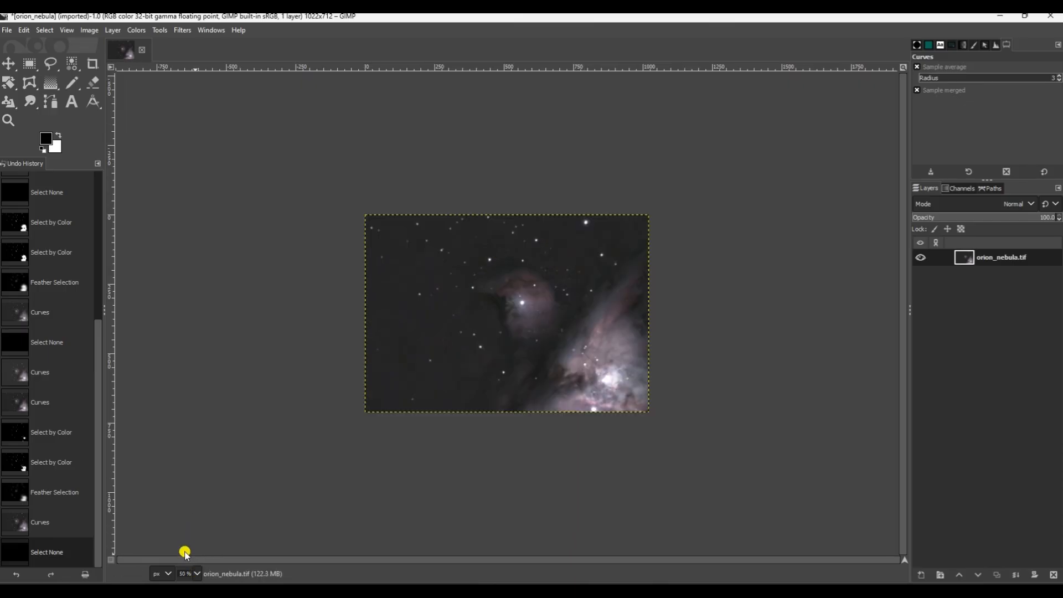
left_click(196, 574)
left_click(190, 509)
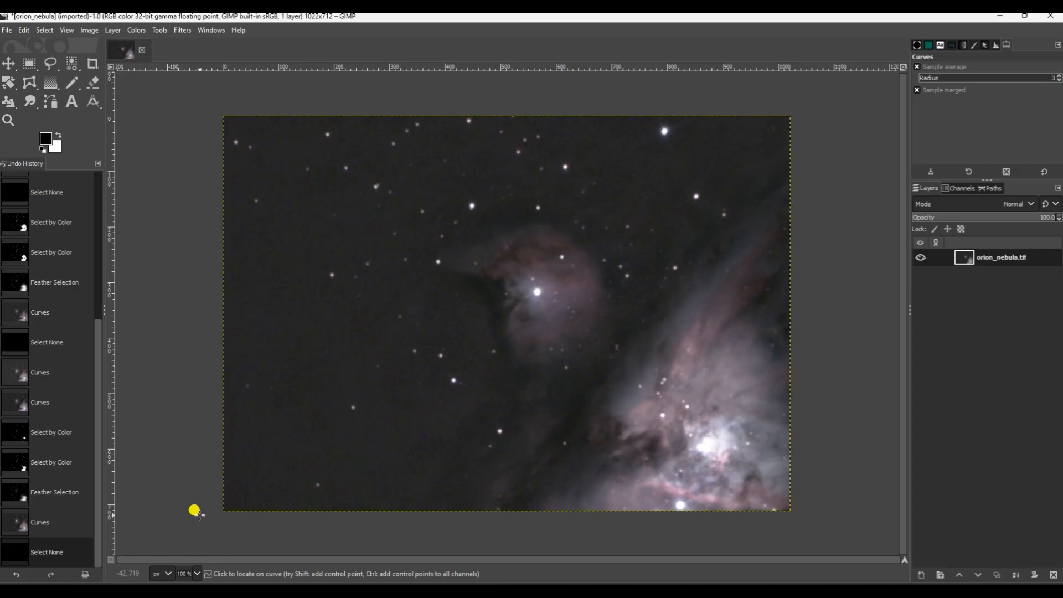